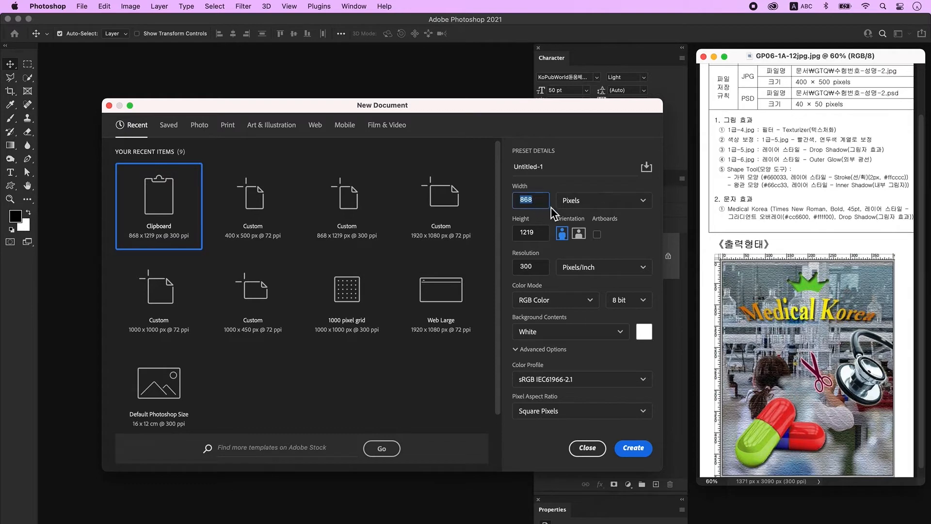
Step: Enter width 400, height 500 pixels and resolution 72 ppi in the New Document dialog
key("Tab")
key("Tab")
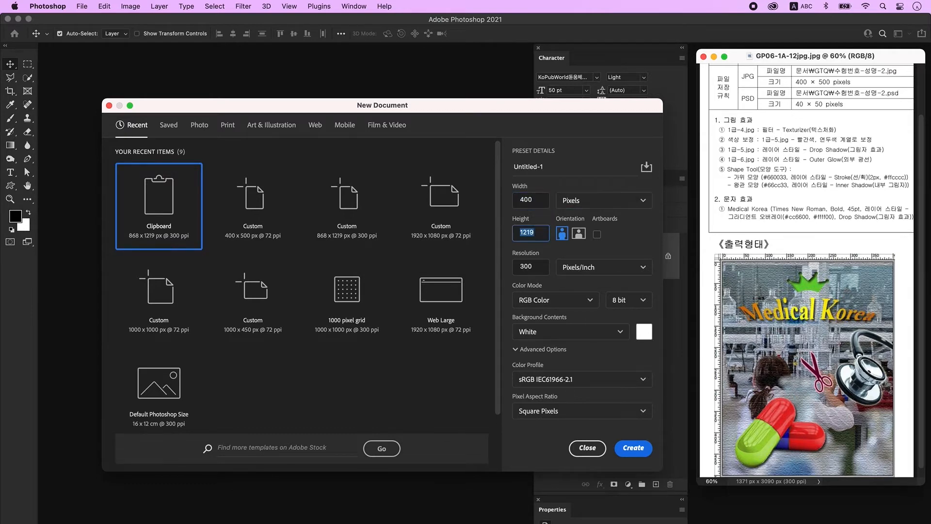
key("Tab")
left_click(535, 265)
key("Tab")
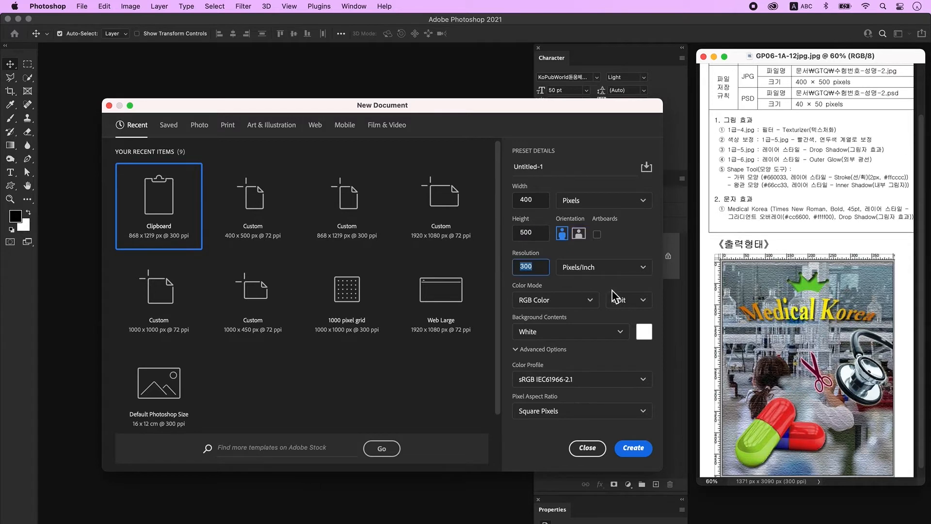
type("72")
key("Tab")
key("Tab")
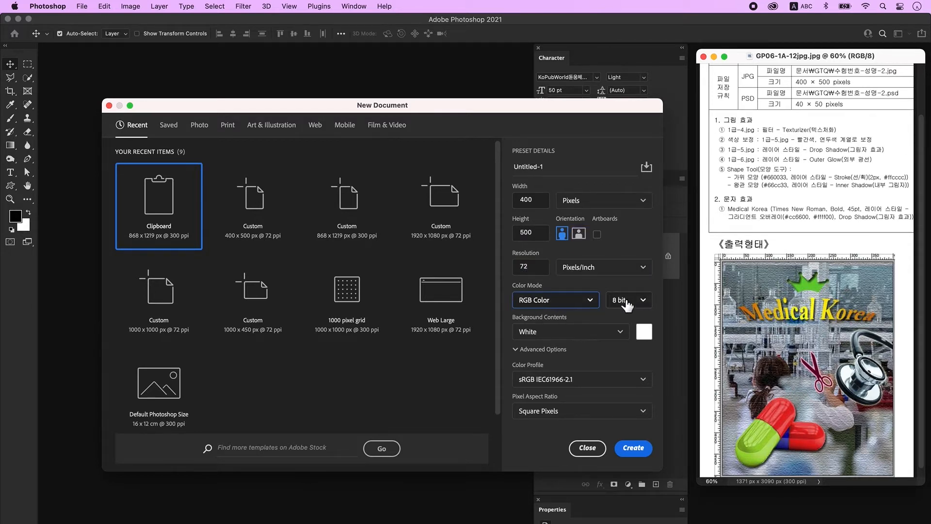
Step: Create the 400×500 canvas, zoom to 300%, arrange its window and turn on rulers
left_click(634, 449)
key("super+plus")
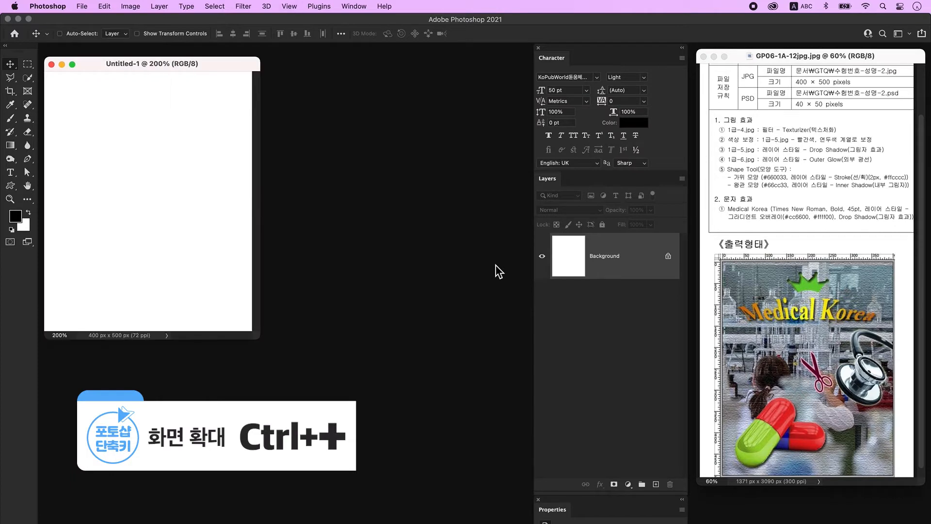
key("super+plus")
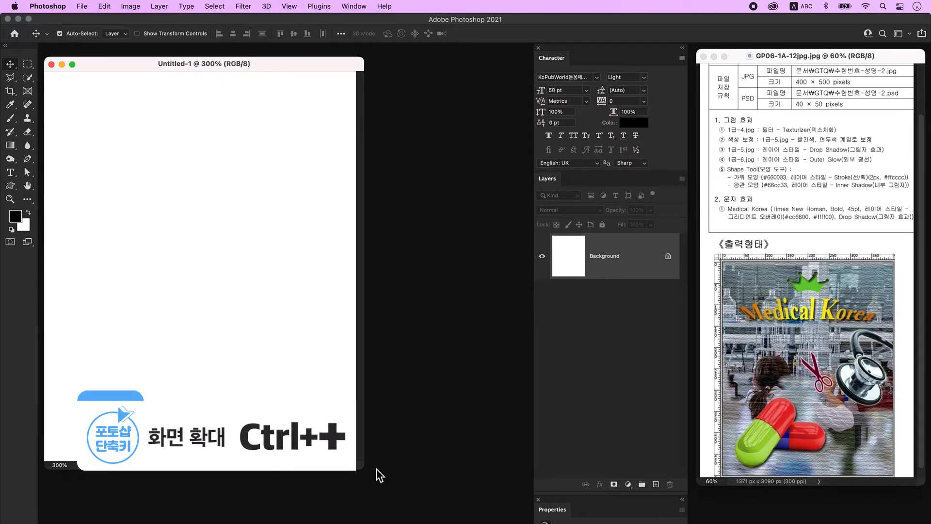
left_click_drag(360, 463, 423, 488)
left_click_drag(204, 58, 231, 66)
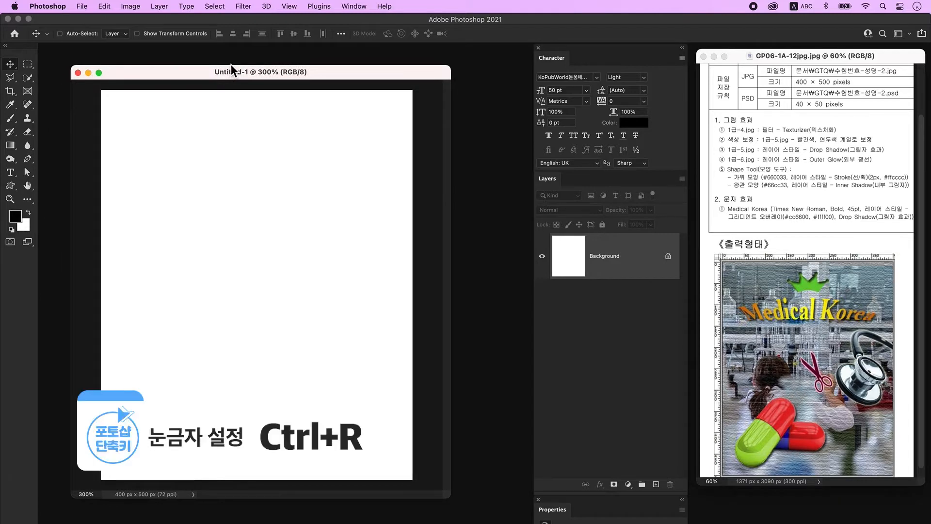
key("ctrl+r")
mouse_move(238, 72)
left_mouse_down()
mouse_move(244, 56)
mouse_move(235, 59)
left_mouse_up()
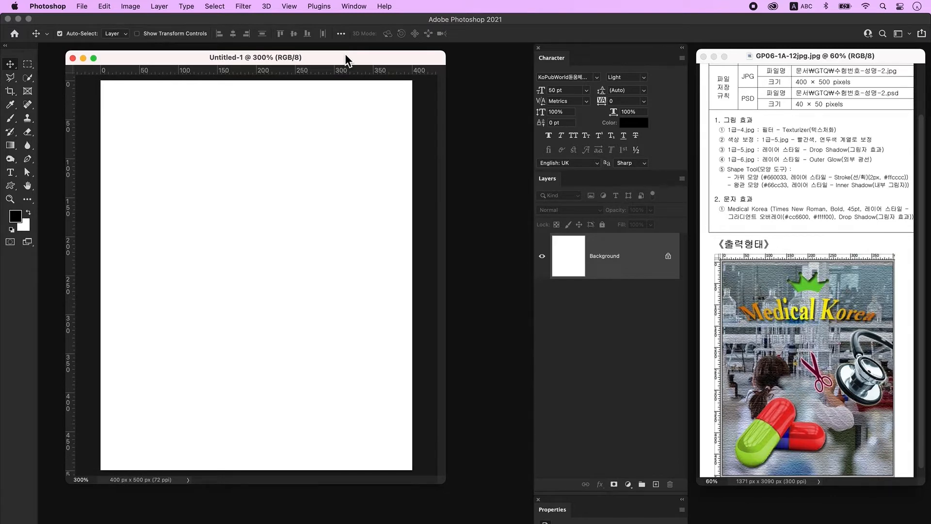
Step: Save the canvas as a PSD on the Desktop, named with the exam number and candidate's name
left_click(81, 9)
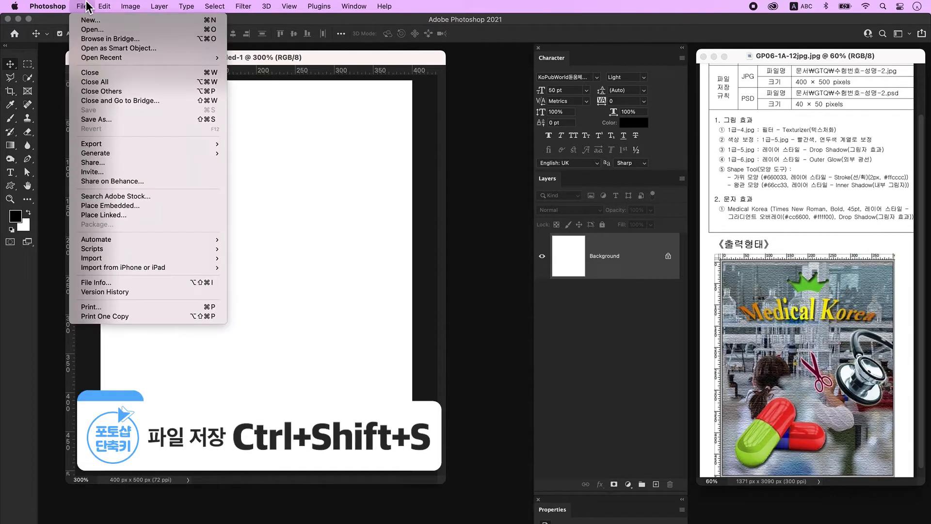
left_click(112, 120)
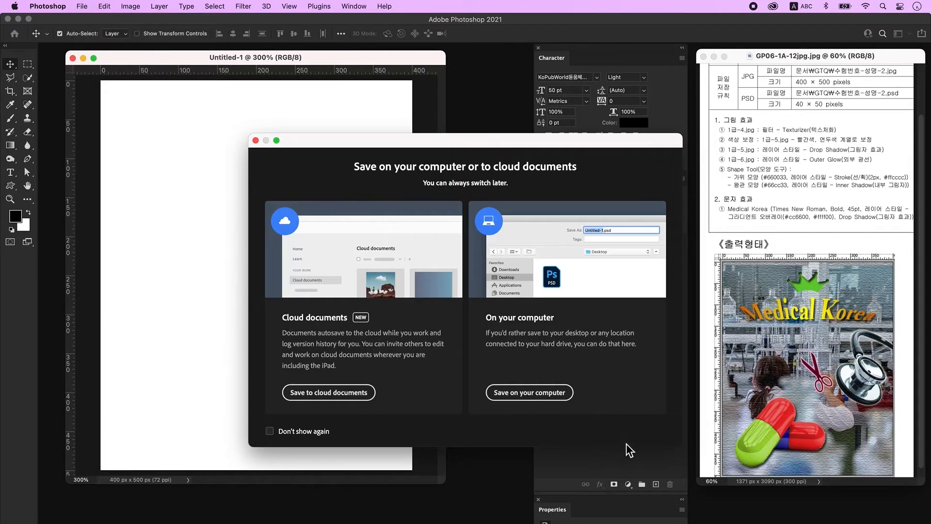
left_click(539, 396)
left_click(295, 121)
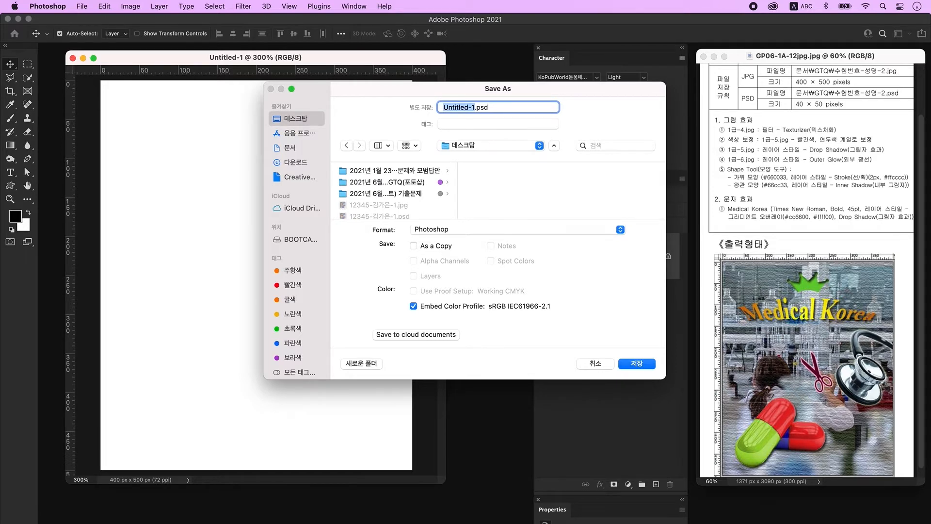
key("Return")
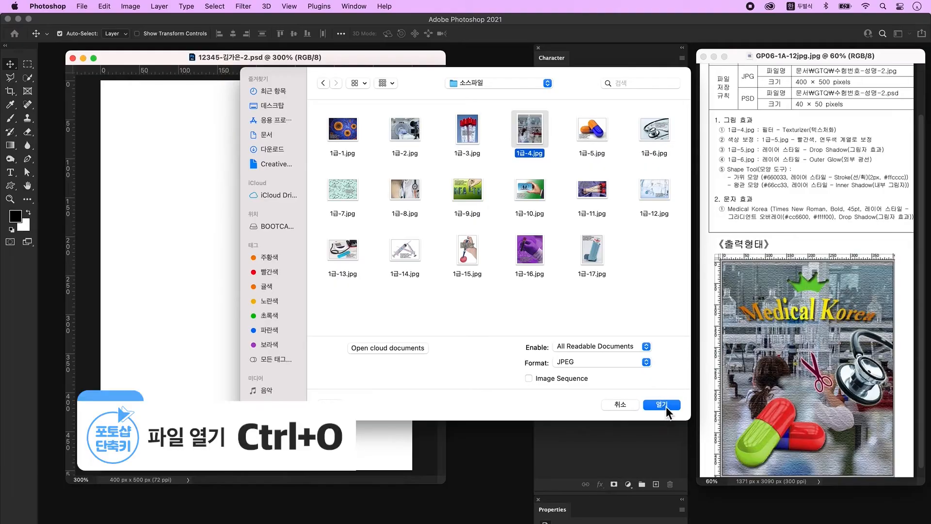
Step: Drag 1급-4.jpg into the PSD and scale it to 79% so it covers the canvas
left_click(666, 407)
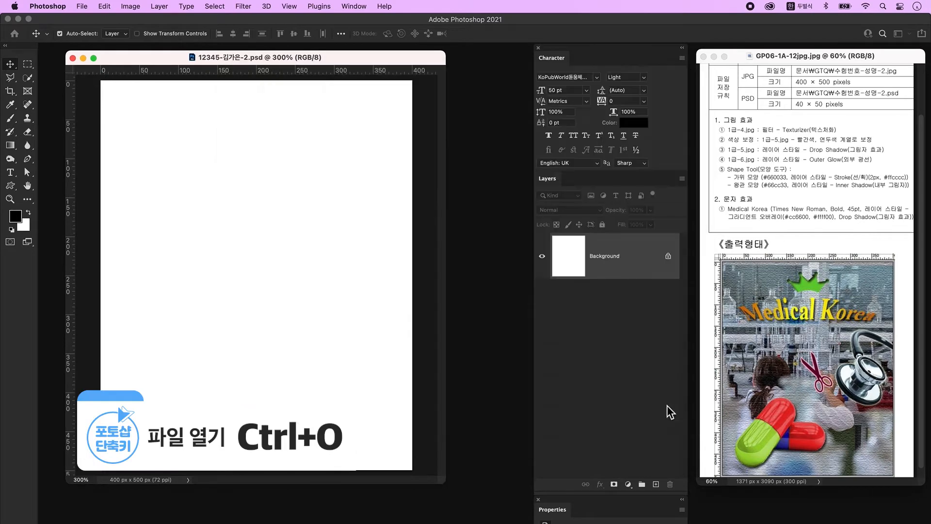
left_click_drag(107, 170, 276, 191)
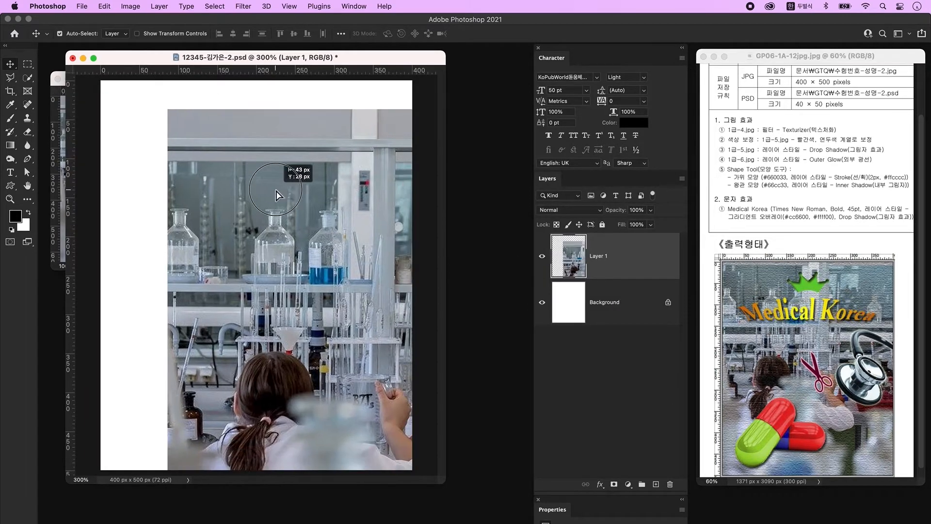
key("ctrl+t")
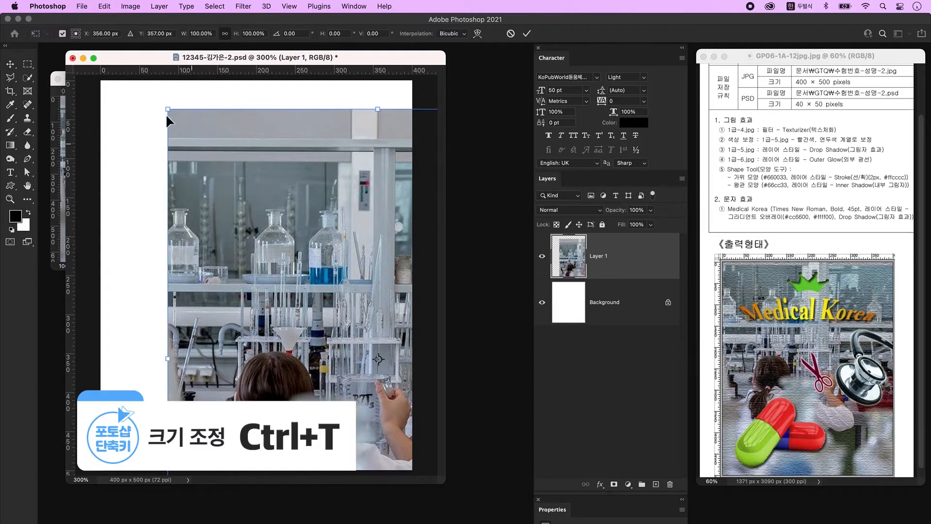
left_click_drag(168, 110, 214, 160)
left_click_drag(340, 265, 238, 201)
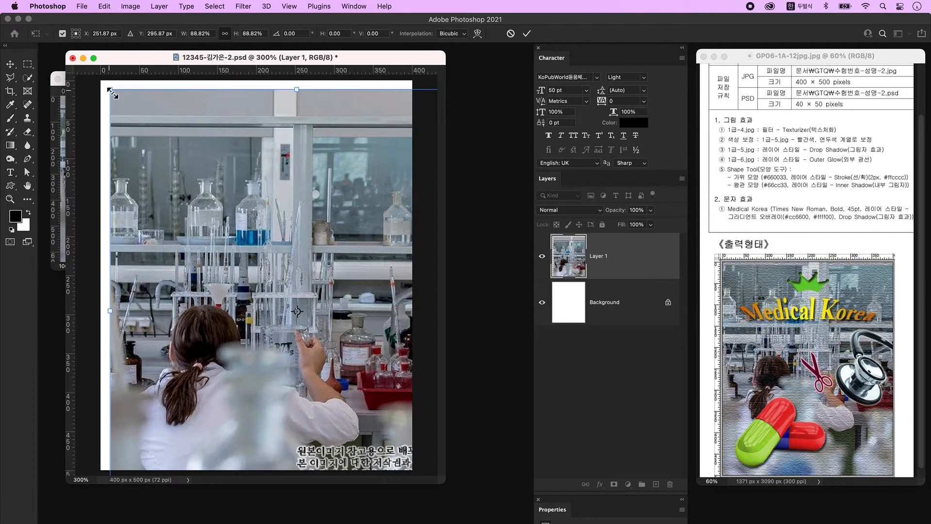
left_click_drag(113, 93, 141, 141)
left_click_drag(257, 221, 216, 171)
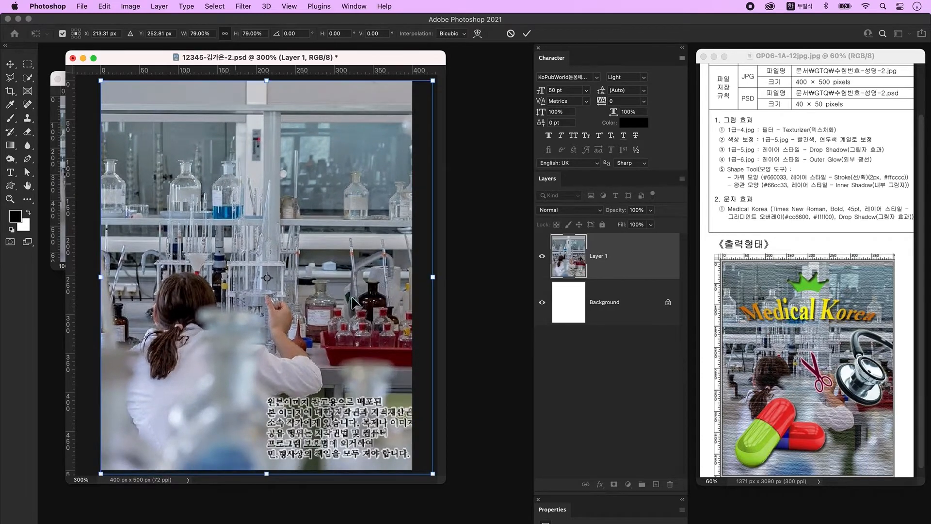
key("Return")
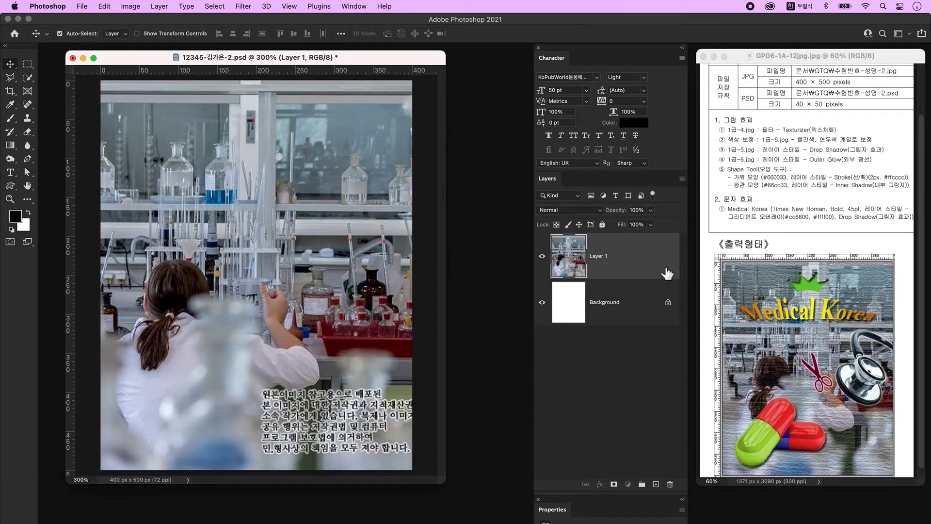
Step: Apply the Texturizer filter from the Filter Gallery to the lab photo layer
left_click(243, 6)
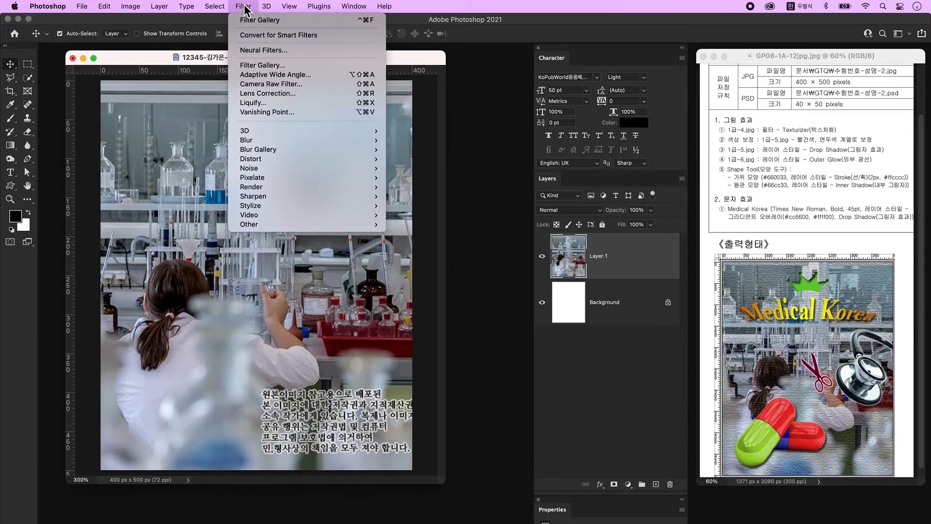
left_click(266, 63)
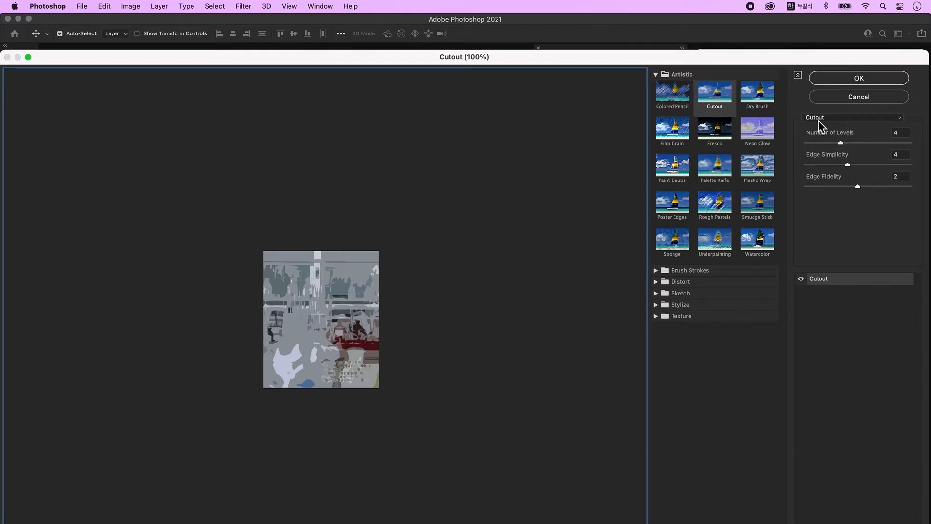
left_click(863, 122)
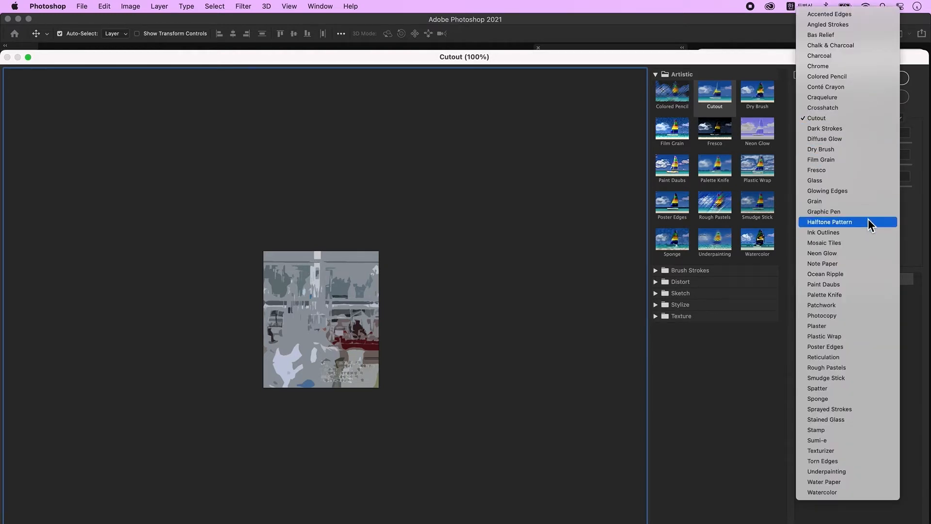
left_click(860, 455)
left_click(878, 78)
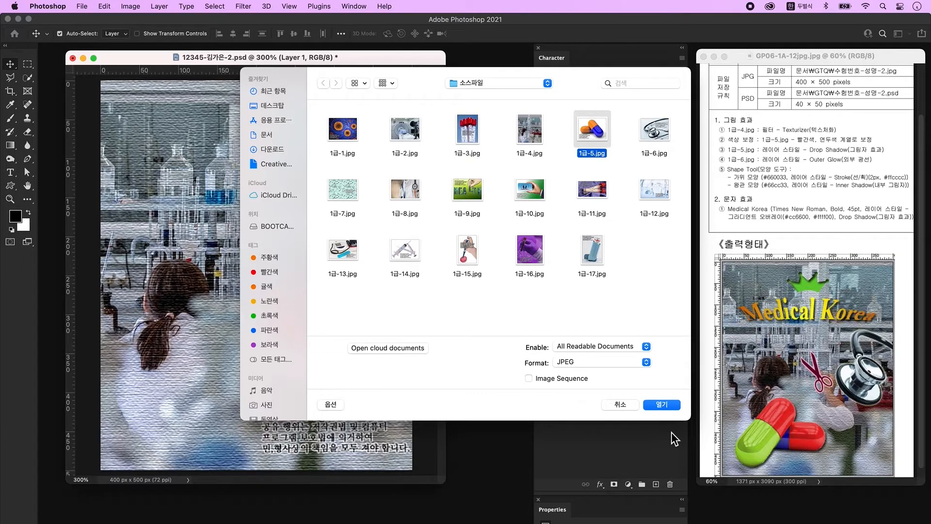
Step: Open 1급-5.jpg and convert its locked Background into an editable Layer 0
left_click(669, 406)
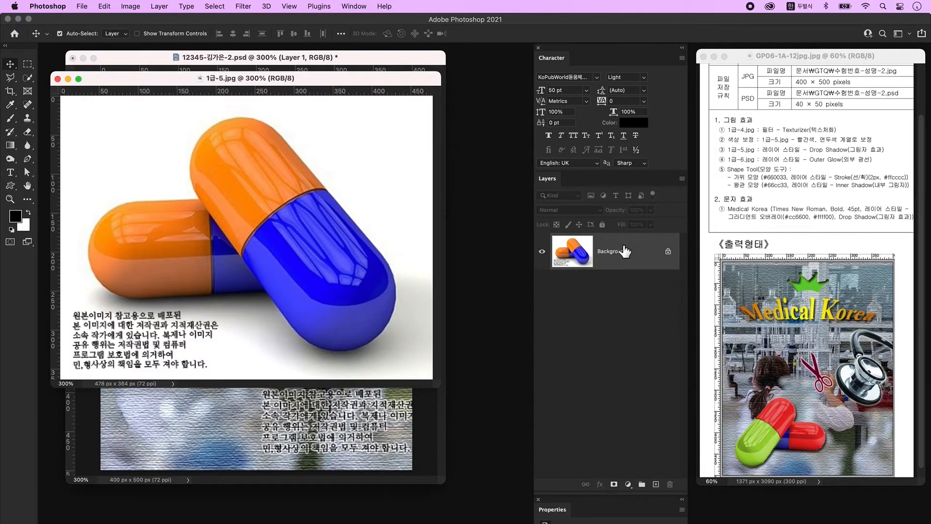
double_click(653, 257)
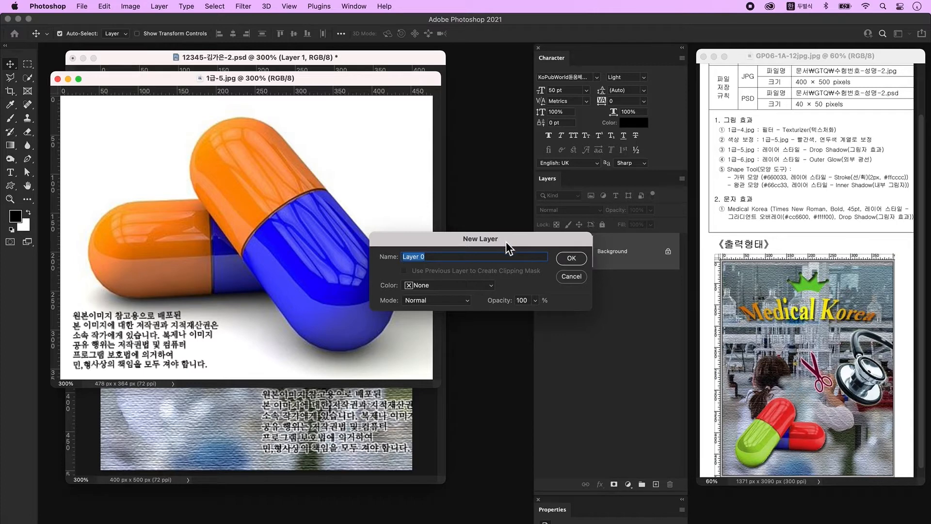
left_click(573, 258)
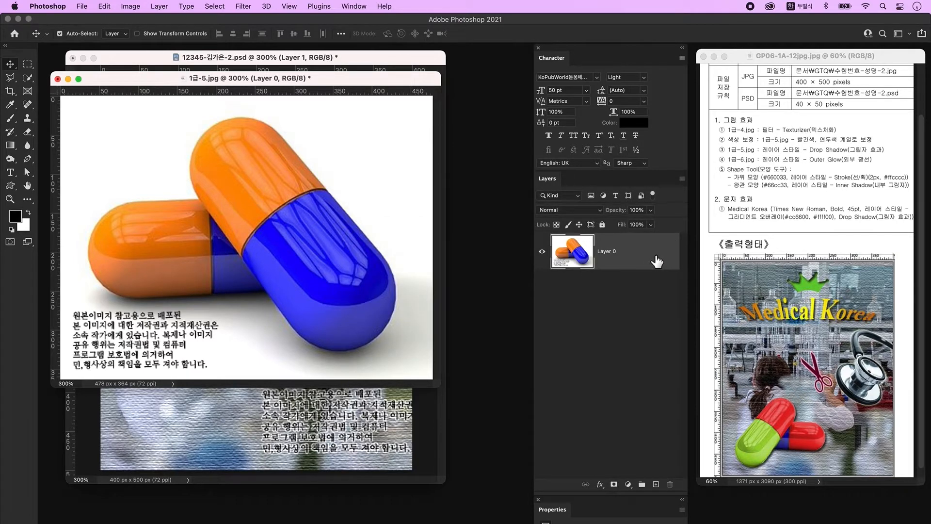
Step: Select the white background around the pills with Quick Selection and delete it
left_click(28, 79)
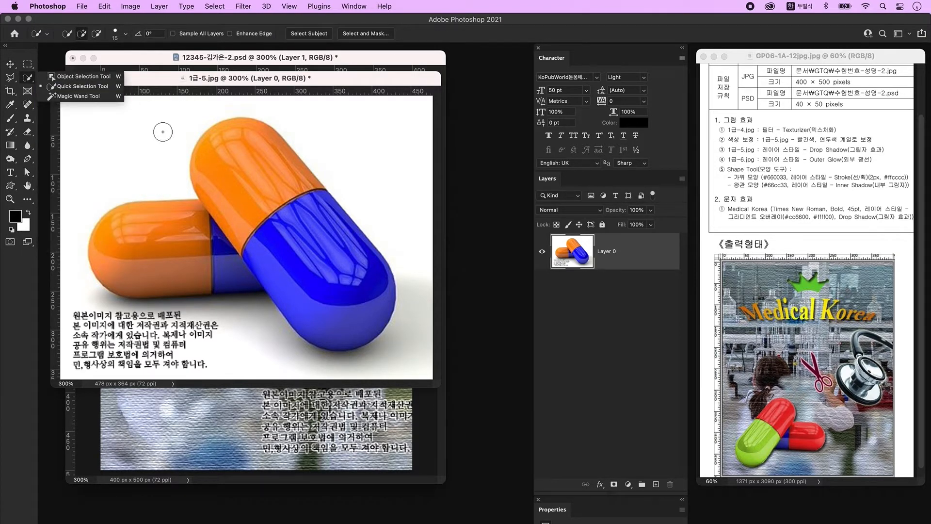
left_click(141, 154)
mouse_move(131, 147)
left_mouse_down()
mouse_move(150, 107)
mouse_move(244, 102)
mouse_move(374, 126)
mouse_move(424, 219)
mouse_move(433, 359)
mouse_move(371, 368)
mouse_move(238, 354)
left_mouse_up()
key("Delete")
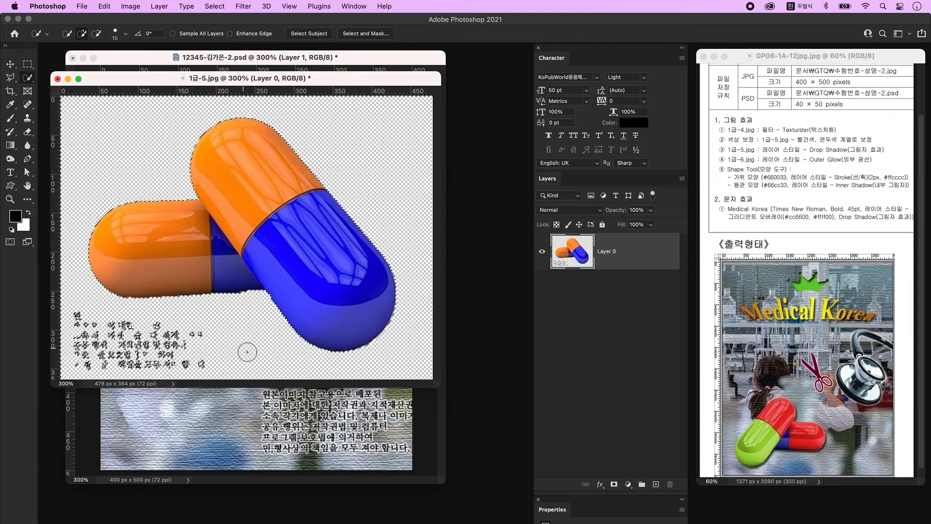
key("ctrl+d")
Step: Erase the watermark text at the bottom-left using a rectangular marquee selection
key("m")
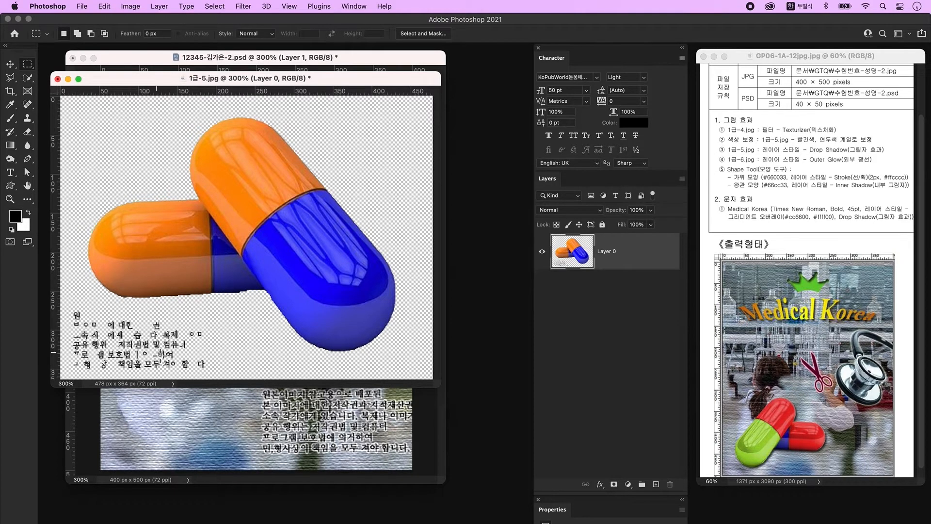
right_click(28, 65)
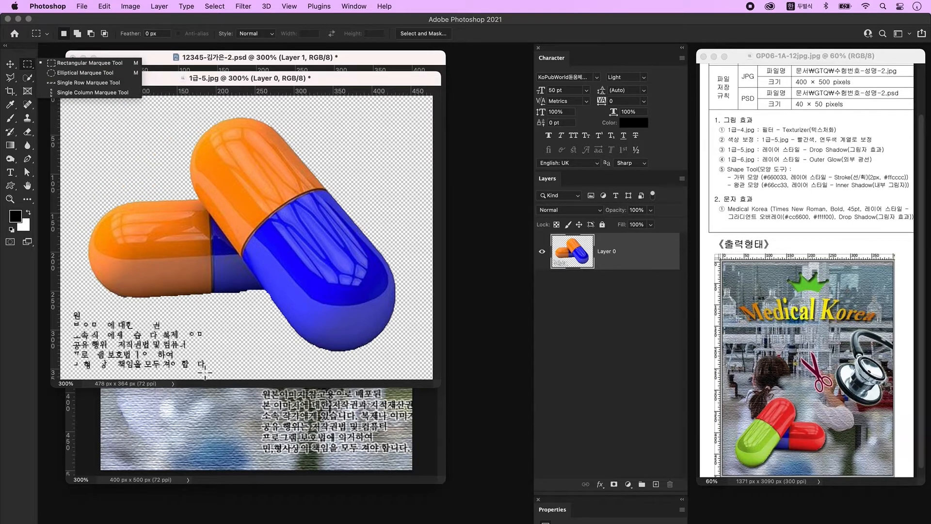
left_click(232, 379)
left_click_drag(213, 374, 8, 306)
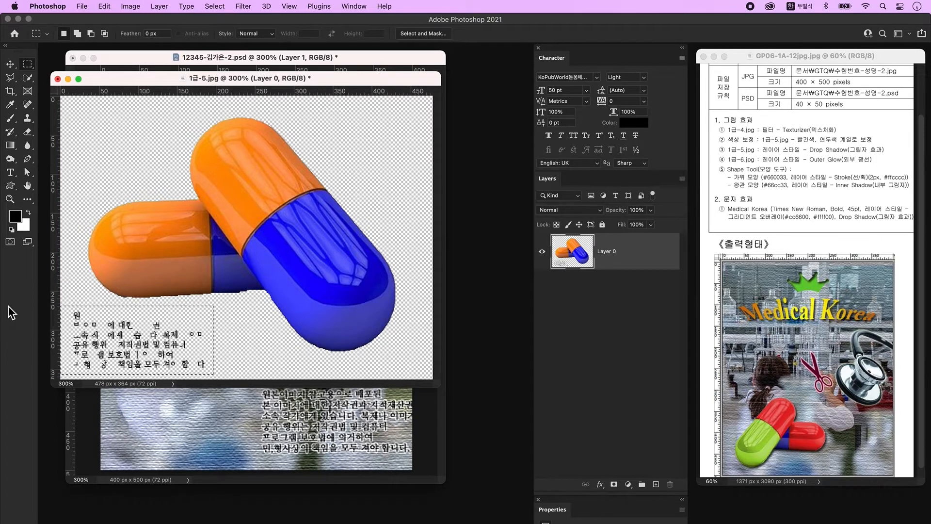
key("Delete")
left_click(272, 324)
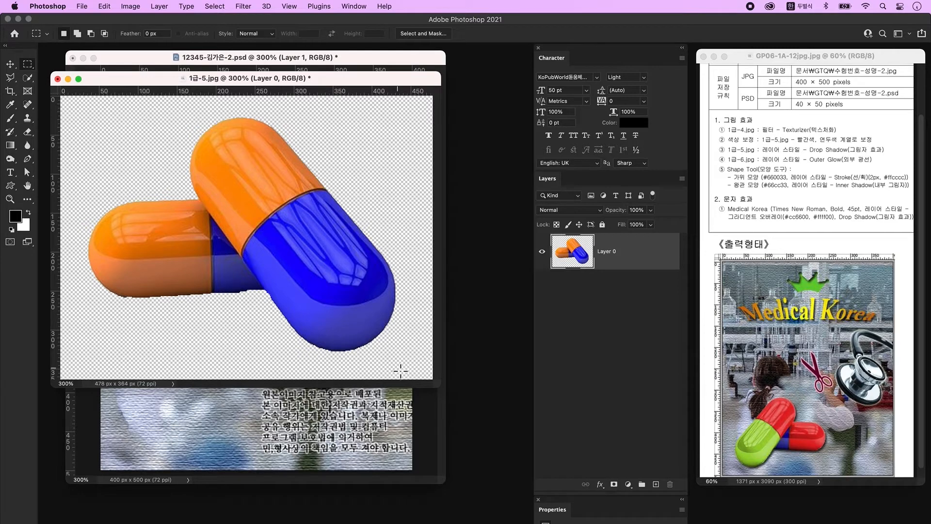
Step: Drag the cut-out pills into the lab composite as a new layer
key("v")
left_click_drag(236, 82, 197, 425)
left_click_drag(580, 247, 280, 329)
Step: Scale the pills to 56.4%, flip them horizontally, and select their orange halves
key("ctrl+t")
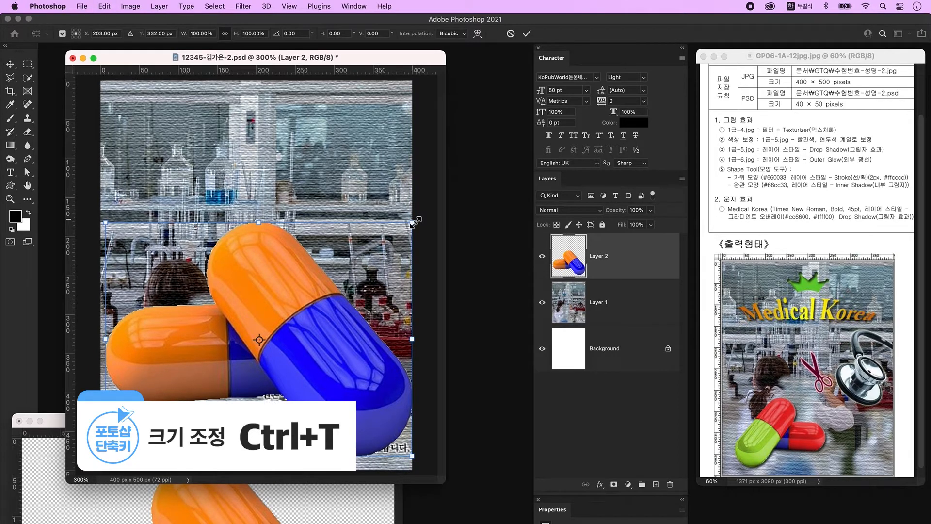
left_click_drag(416, 221, 278, 324)
right_click(215, 372)
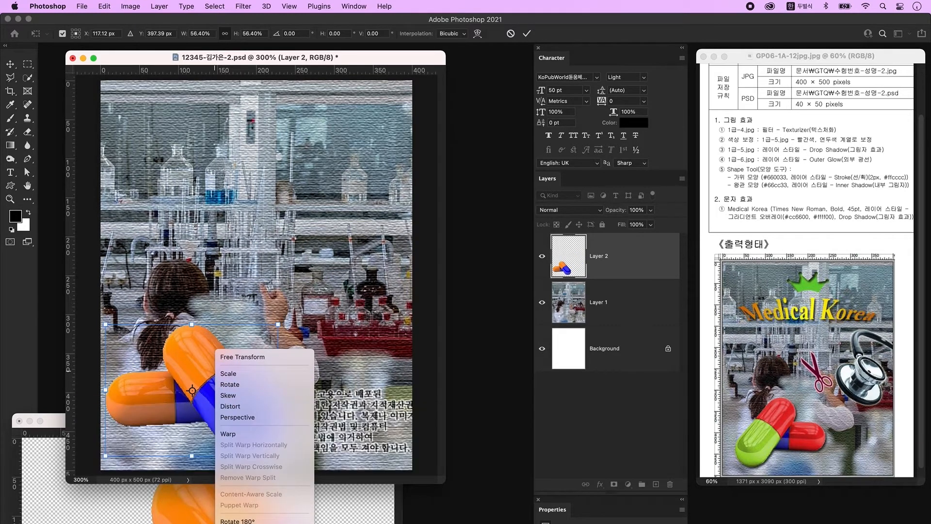
left_click(257, 523)
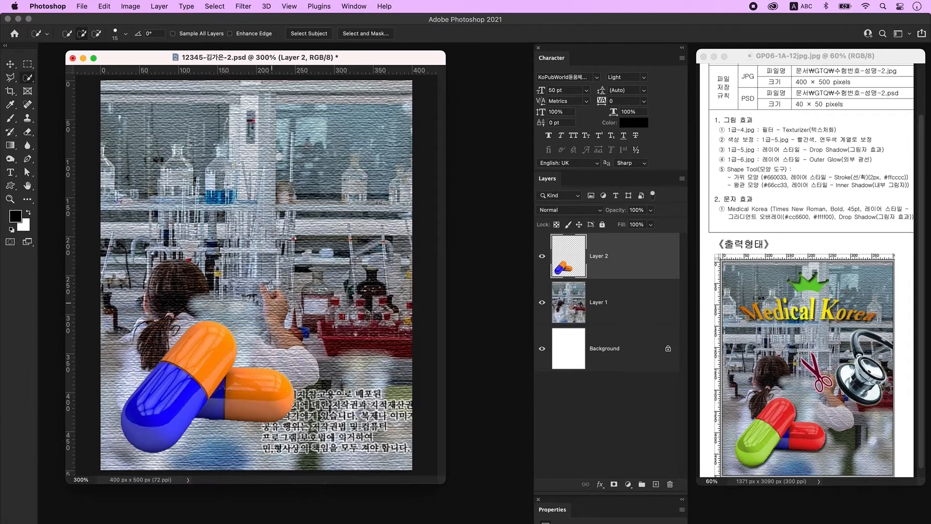
mouse_move(200, 355)
left_mouse_down()
mouse_move(199, 339)
mouse_move(228, 344)
mouse_move(213, 379)
mouse_move(279, 412)
left_mouse_up()
Step: Colorize the selected orange halves red with Hue 0 and Saturation 80
key("ctrl+u")
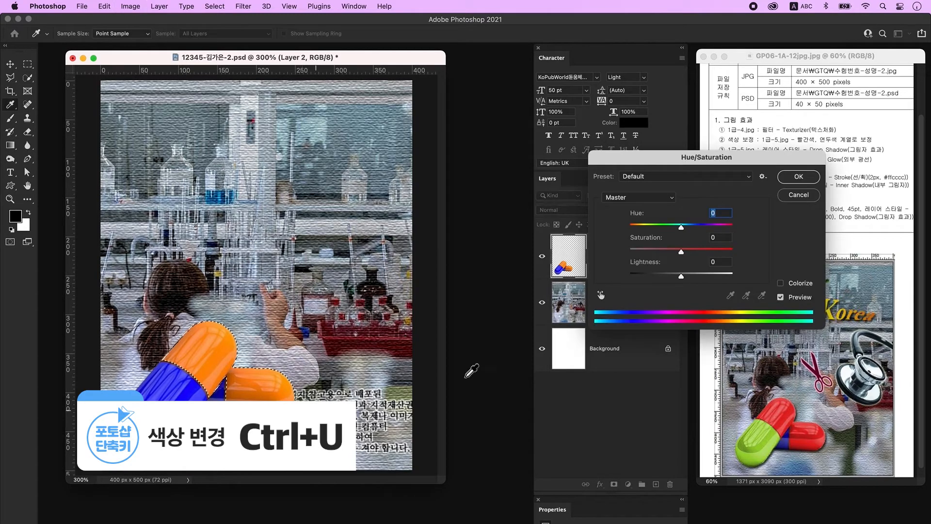
left_click_drag(709, 161, 387, 93)
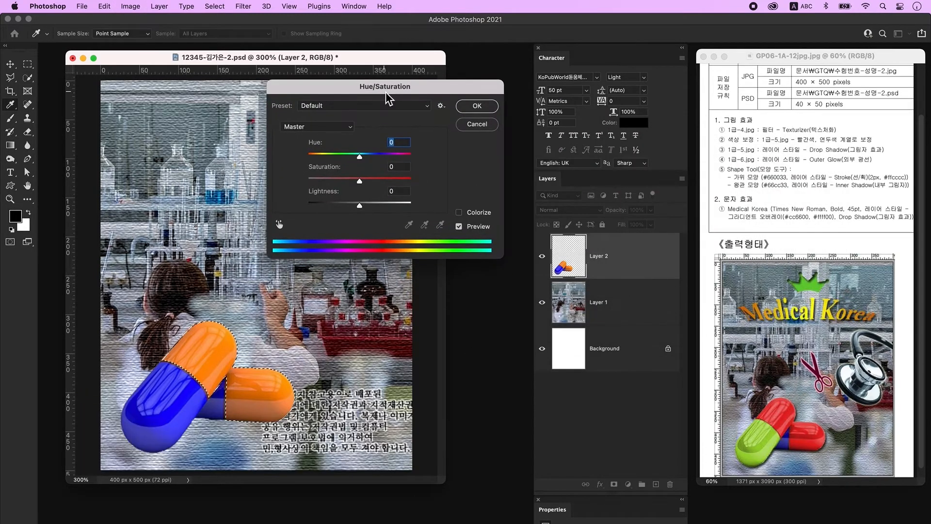
left_click(482, 214)
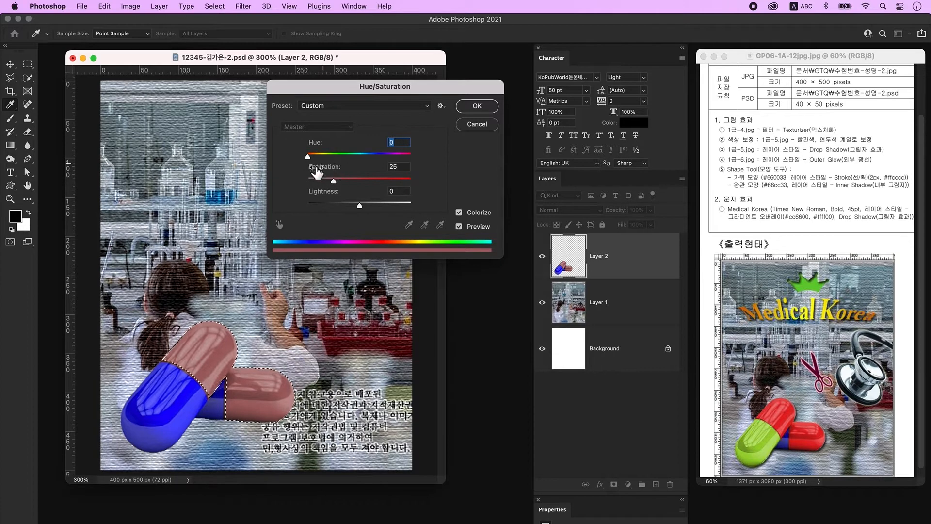
left_click_drag(337, 183, 368, 181)
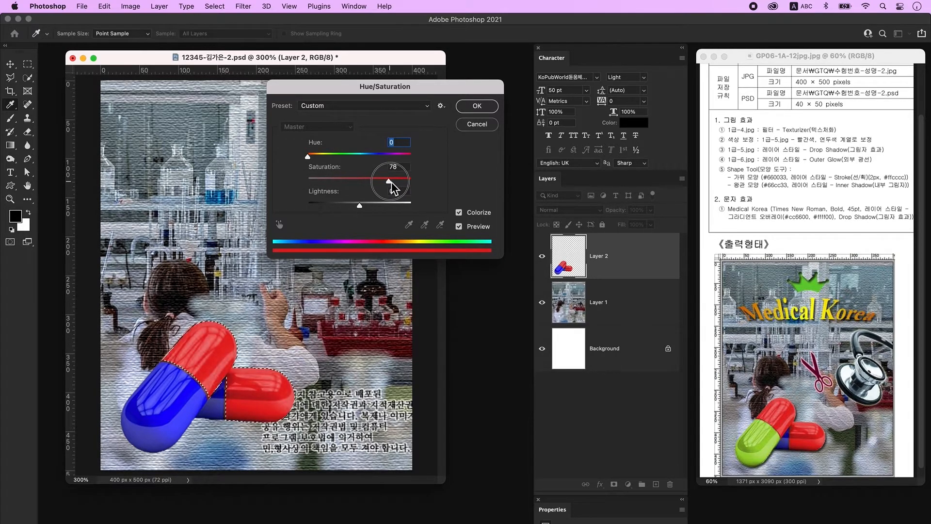
left_click_drag(392, 182, 392, 181)
left_click(484, 109)
Step: Deselect, then Quick Select the blue half of the front pill
key("ctrl+d")
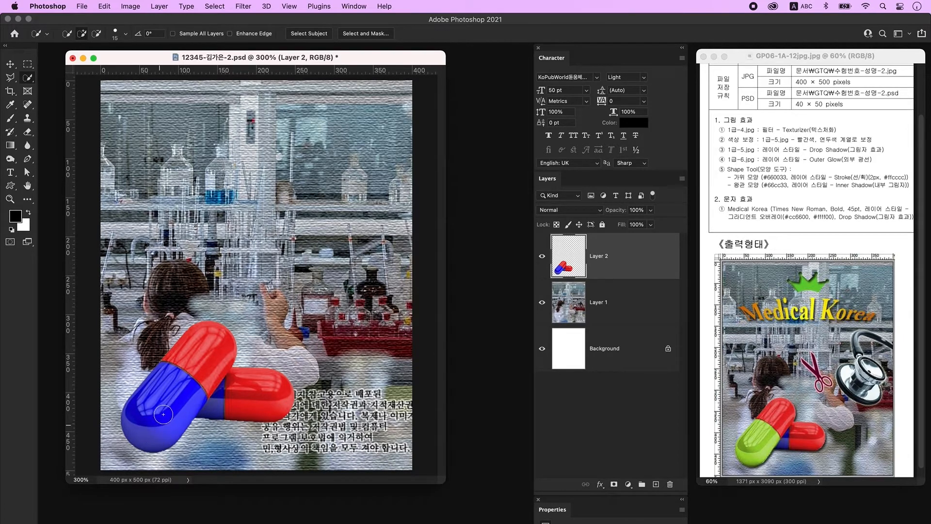
mouse_move(159, 418)
left_mouse_down()
mouse_move(161, 394)
mouse_move(131, 431)
mouse_move(144, 432)
left_mouse_up()
Step: Colorize the front pill's blue half green with Hue +99 and Saturation 70
key("ctrl+u")
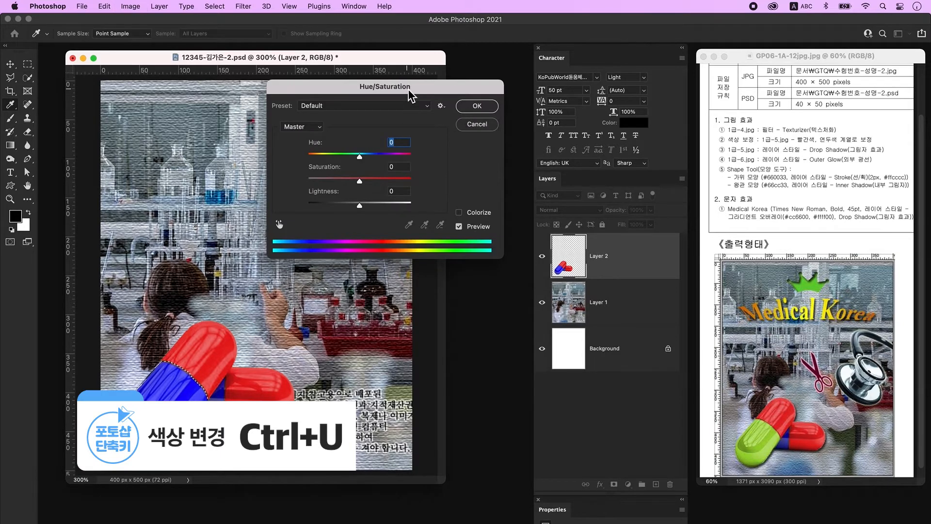
left_click(486, 213)
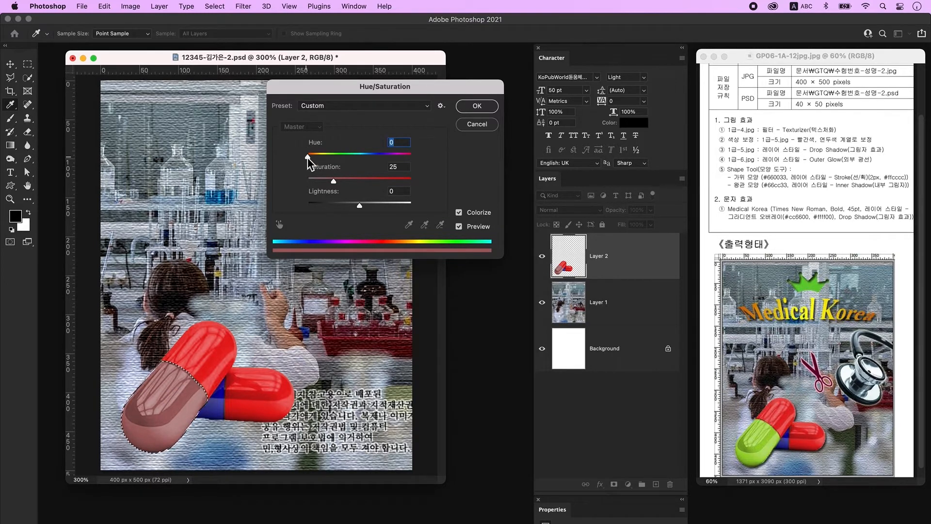
left_click_drag(308, 157, 338, 159)
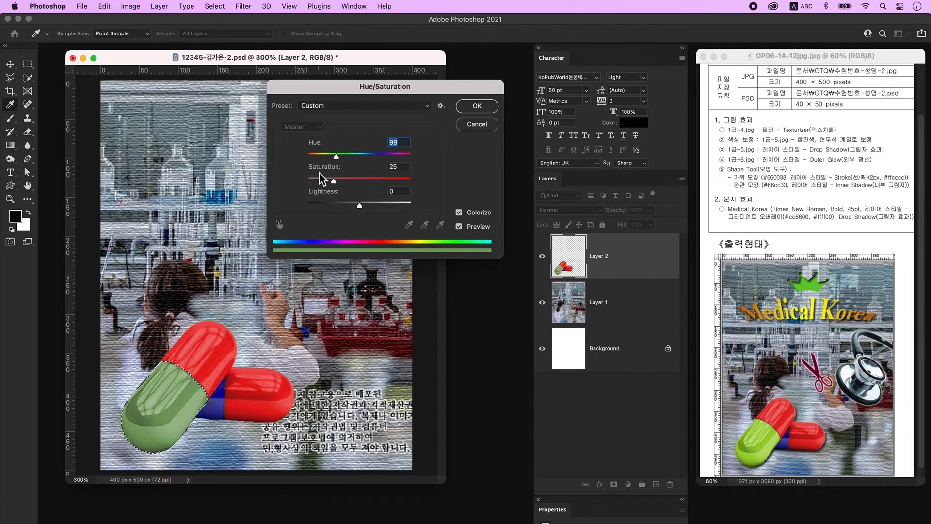
left_click_drag(336, 179, 381, 182)
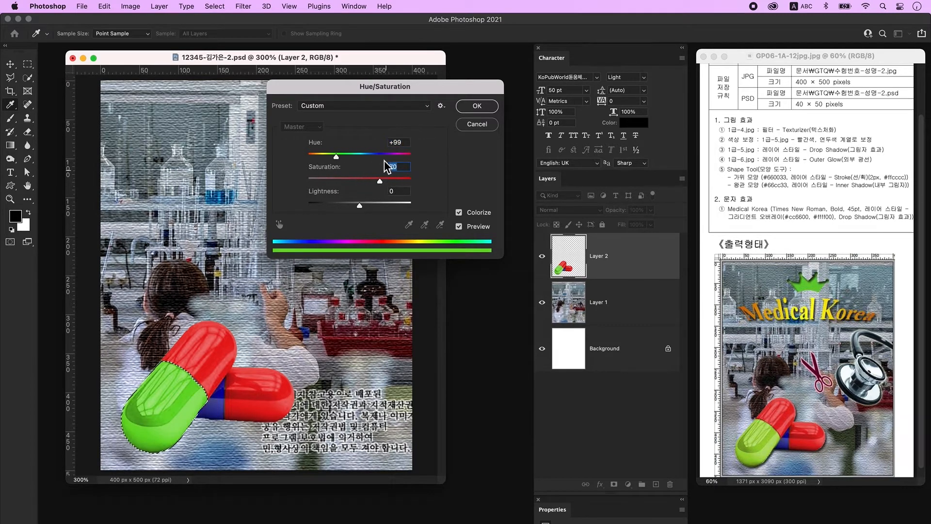
left_click(485, 111)
Step: Clear the selection and give the pill layer a Drop Shadow layer style
key("ctrl+d")
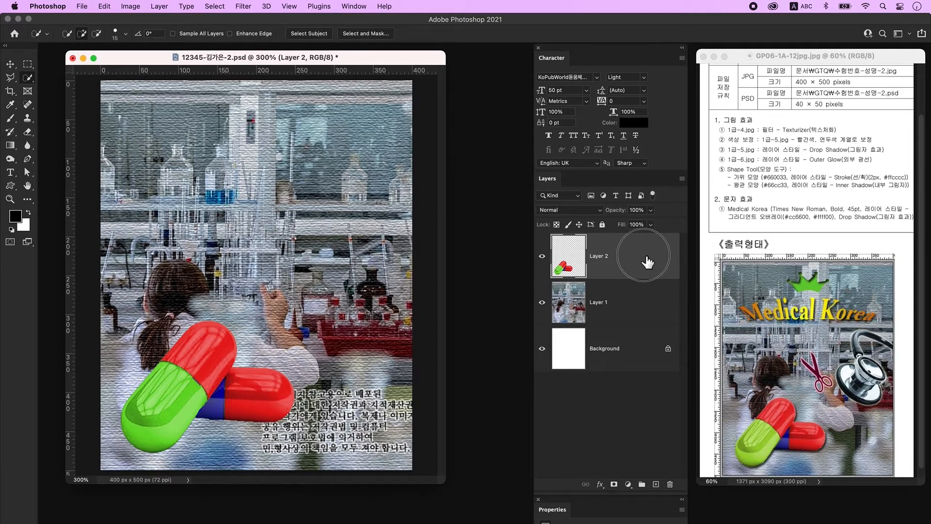
double_click(647, 261)
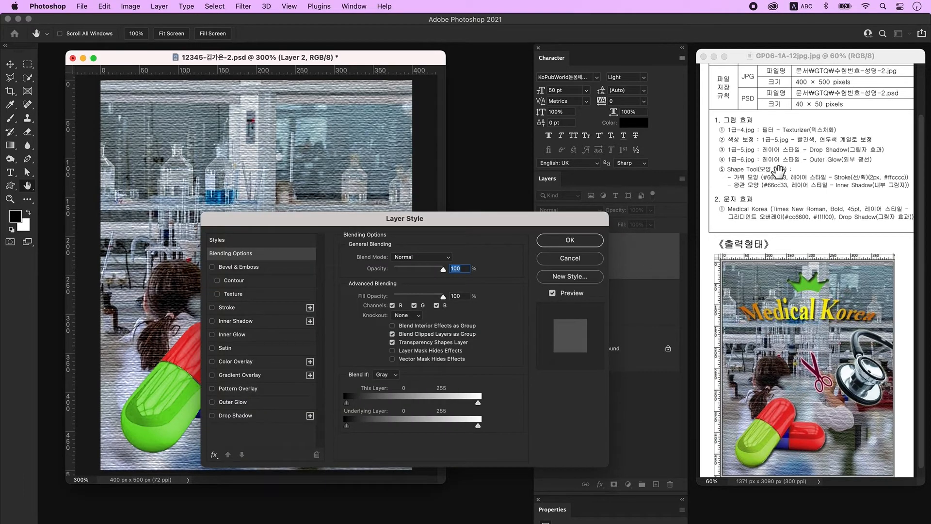
left_click(256, 419)
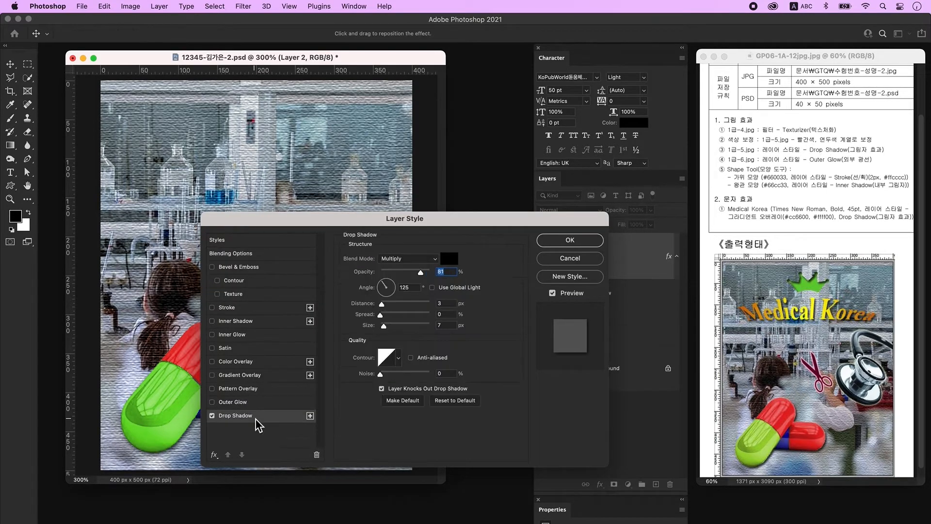
left_click(570, 240)
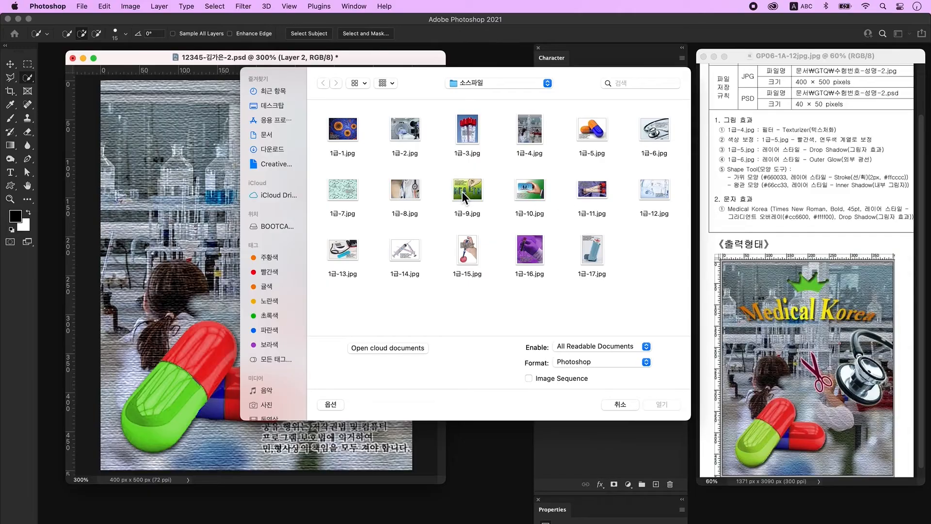
Step: Open 1급-6.jpg and Quick Select the whole stethoscope
left_click(639, 133)
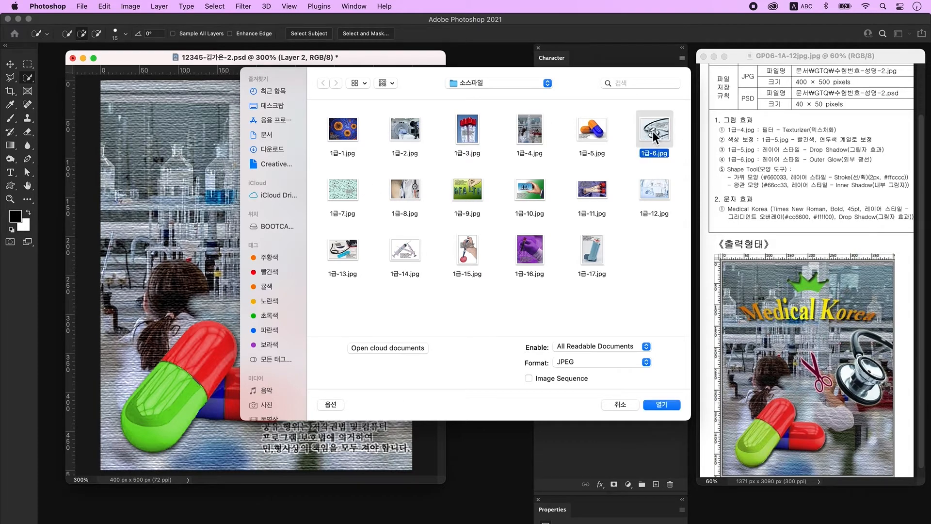
left_click(662, 404)
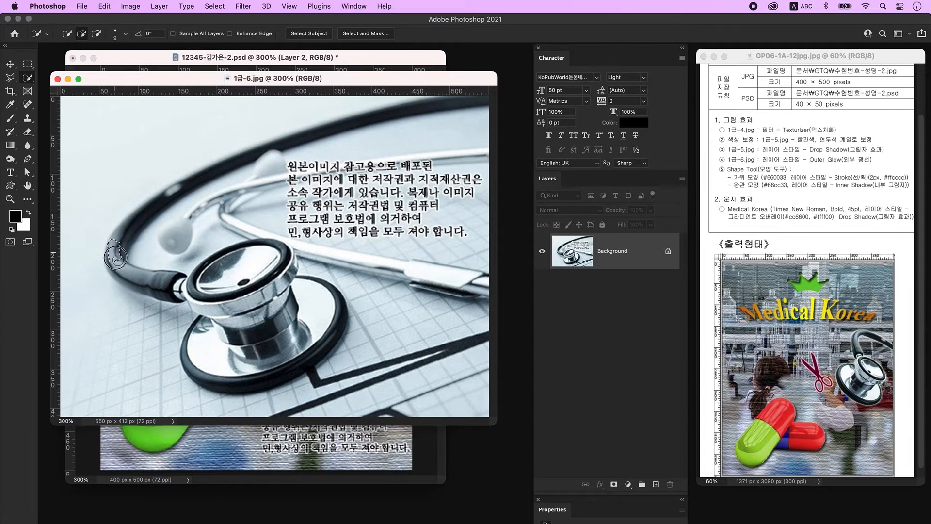
mouse_move(129, 270)
left_mouse_down()
mouse_move(171, 282)
mouse_move(115, 272)
mouse_move(191, 286)
mouse_move(265, 281)
mouse_move(204, 272)
mouse_move(311, 282)
mouse_move(302, 363)
mouse_move(239, 335)
mouse_move(289, 255)
mouse_move(113, 258)
mouse_move(179, 187)
mouse_move(173, 178)
mouse_move(222, 166)
mouse_move(109, 217)
mouse_move(153, 197)
mouse_move(138, 223)
mouse_move(163, 205)
mouse_move(137, 216)
left_mouse_up()
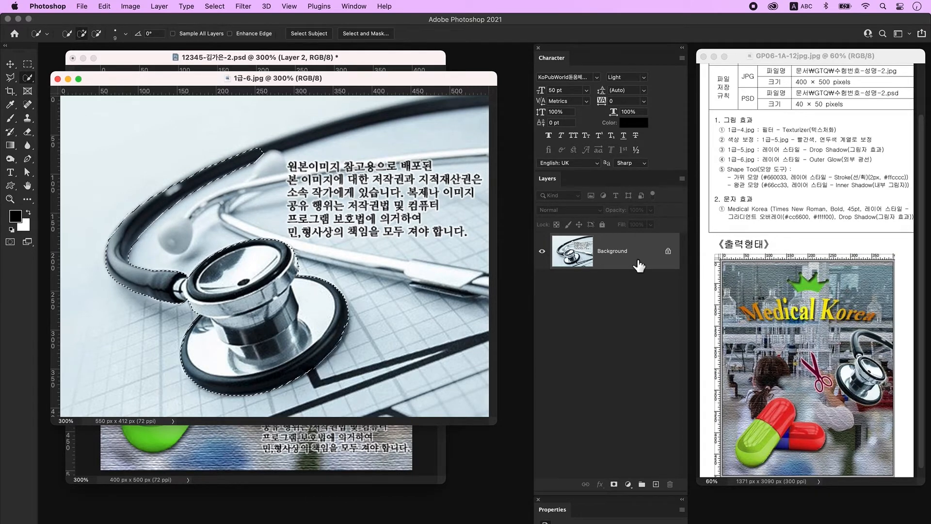
Step: Copy the stethoscope onto its own Layer 1 and hide the Background photo
key("ctrl+j")
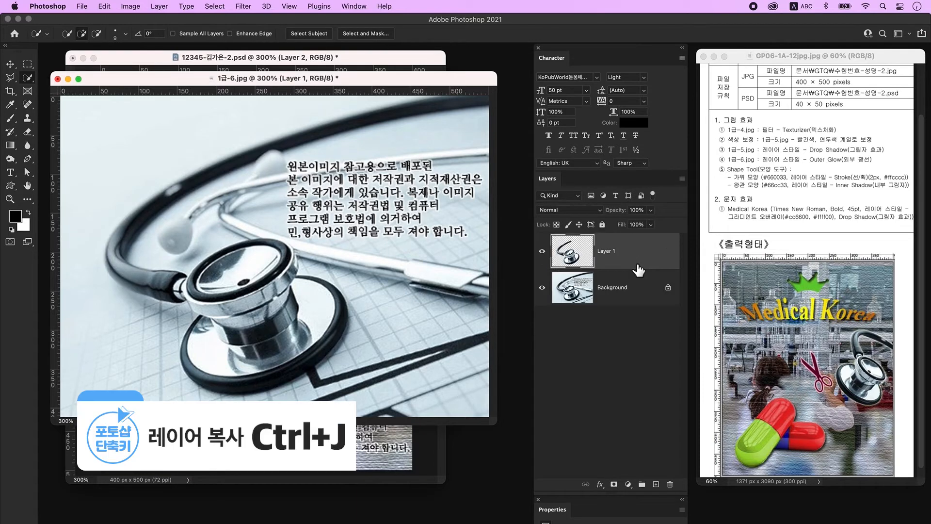
left_click(542, 288)
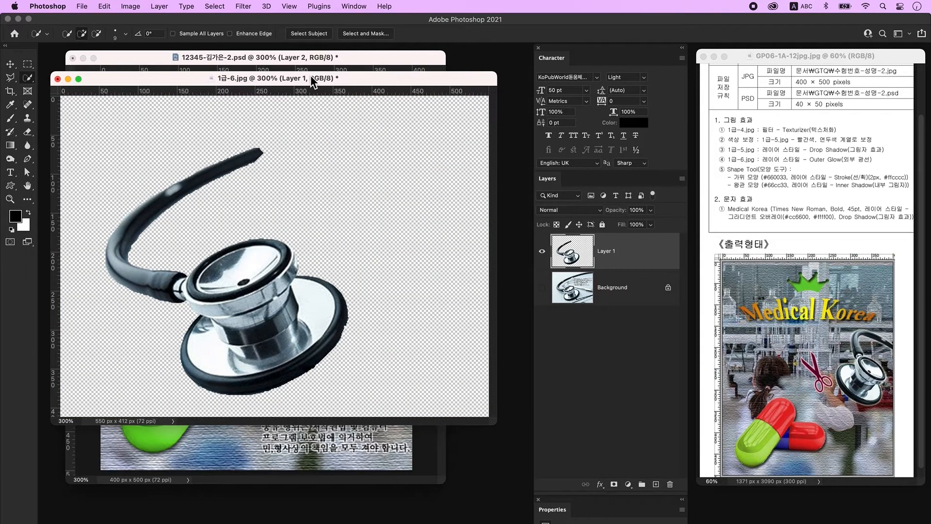
left_click_drag(353, 76, 335, 355)
Step: Bring the stethoscope into the composite, shrinking it to about 80% and tilting it about 49°
left_click(10, 64)
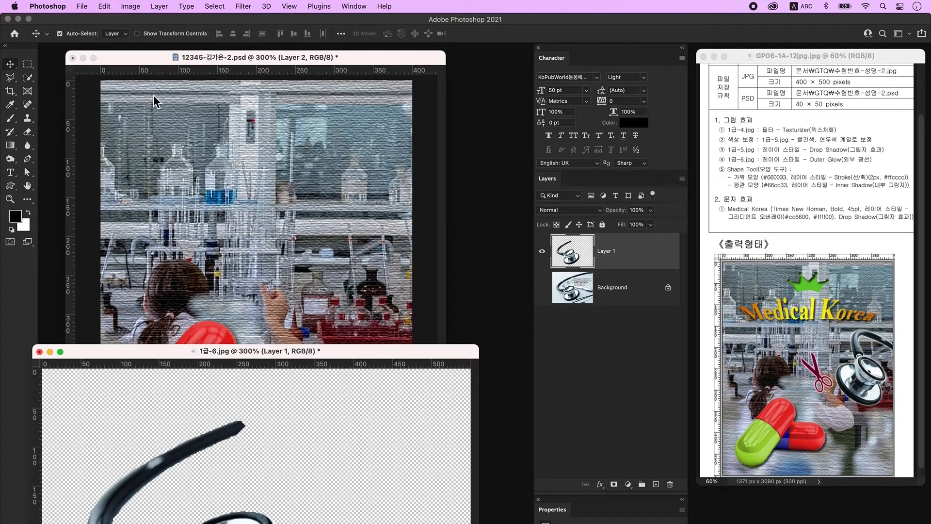
left_click_drag(597, 269, 342, 260)
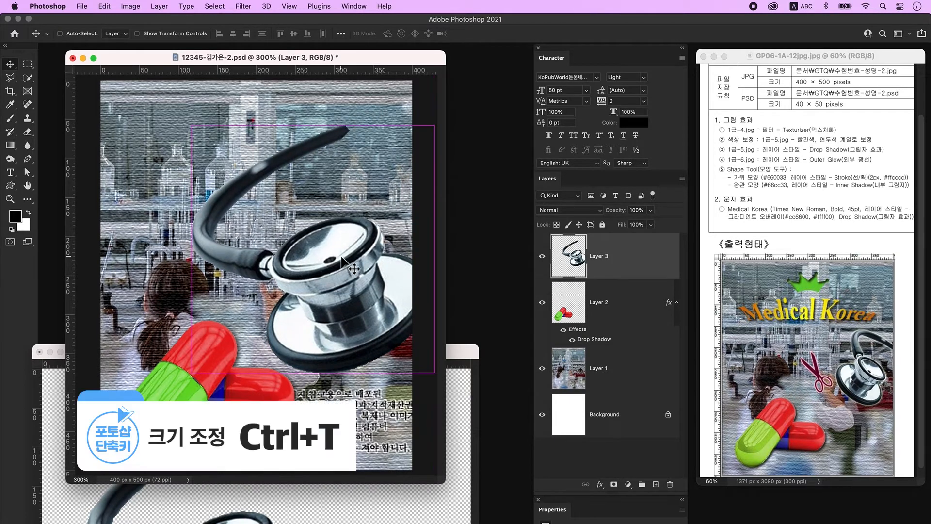
key("ctrl+t")
left_click_drag(192, 252, 262, 255)
left_click_drag(245, 183, 330, 127)
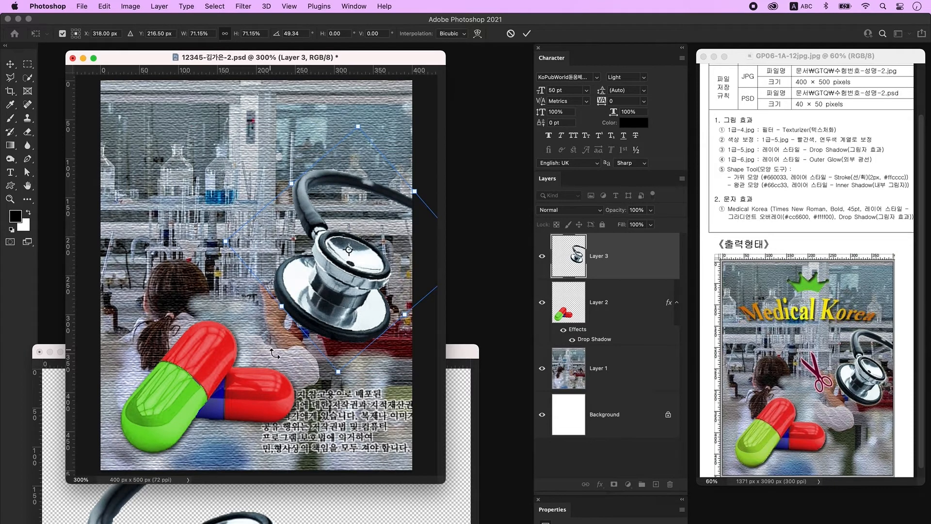
Step: Finish shrinking the stethoscope at upper right, give it an Outer Glow, and add an empty layer
left_click_drag(282, 307, 294, 295)
key("Return")
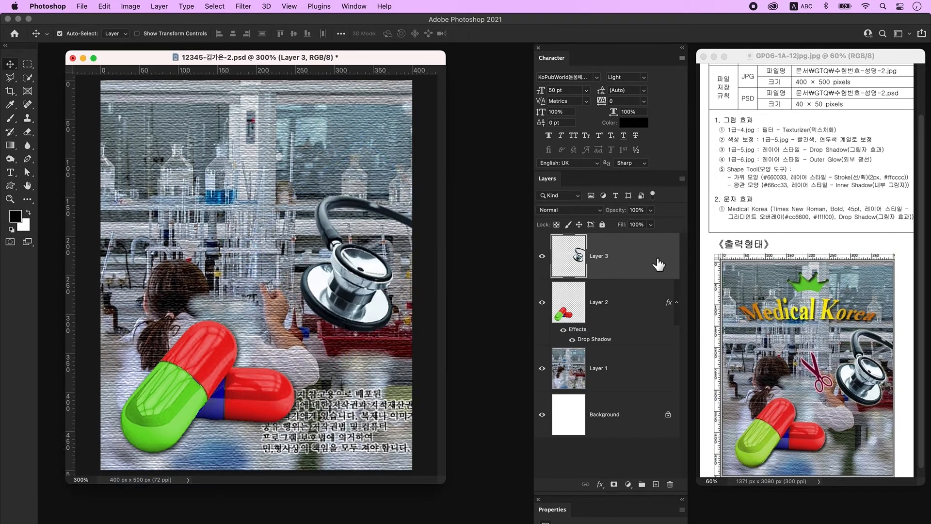
double_click(645, 266)
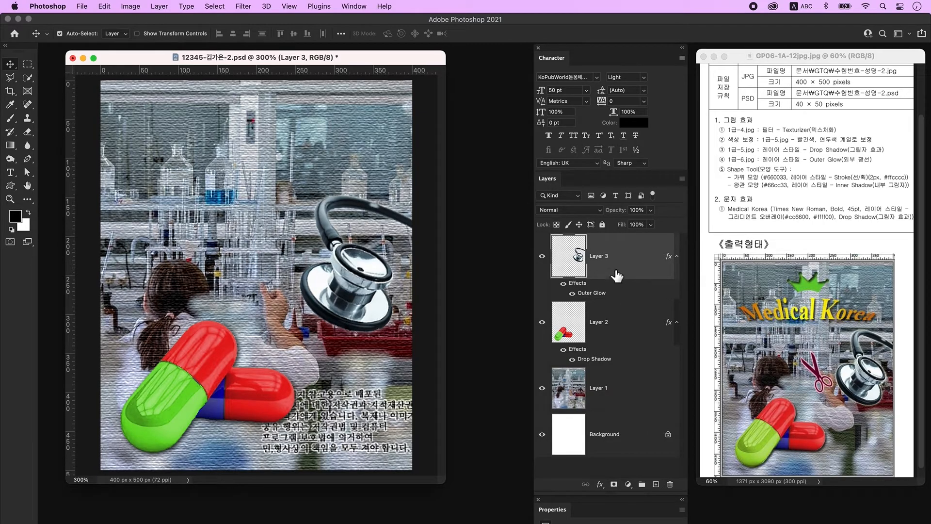
left_click(656, 484)
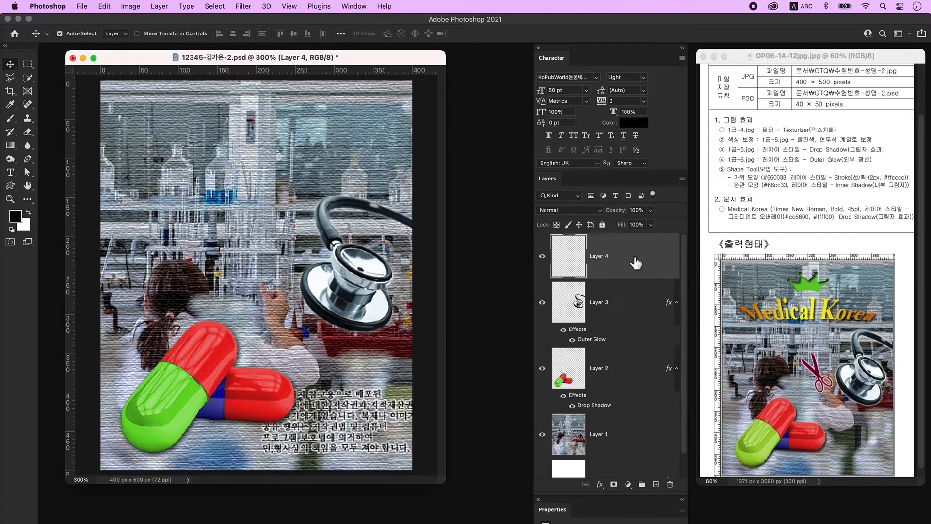
Step: Draw a red Scissors custom shape just left of the stethoscope
left_click(10, 185)
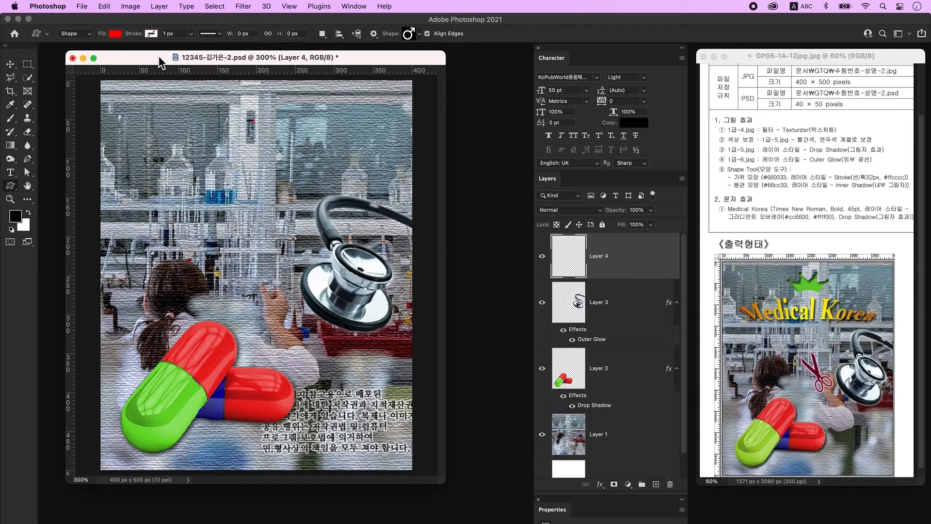
left_click(410, 35)
left_click_drag(244, 249, 351, 369)
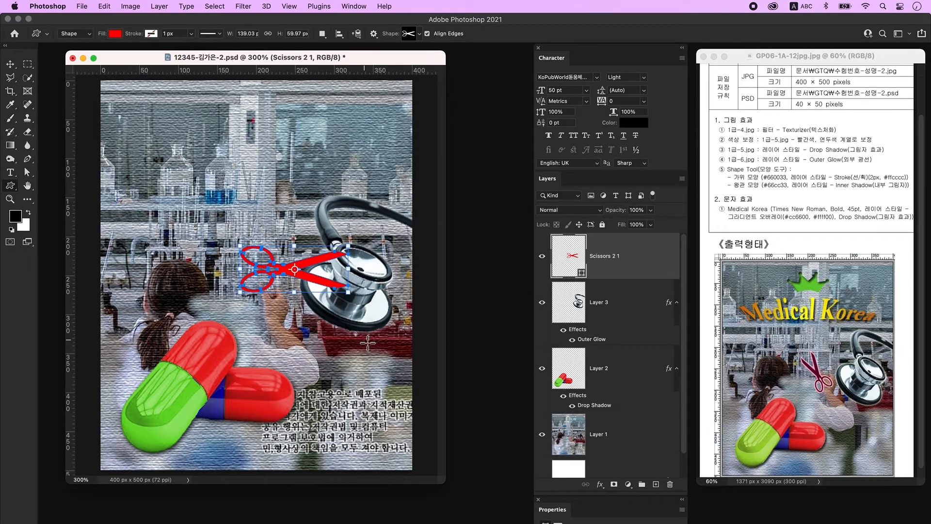
Step: Fill the scissors shape with dark maroon #660033
double_click(574, 260)
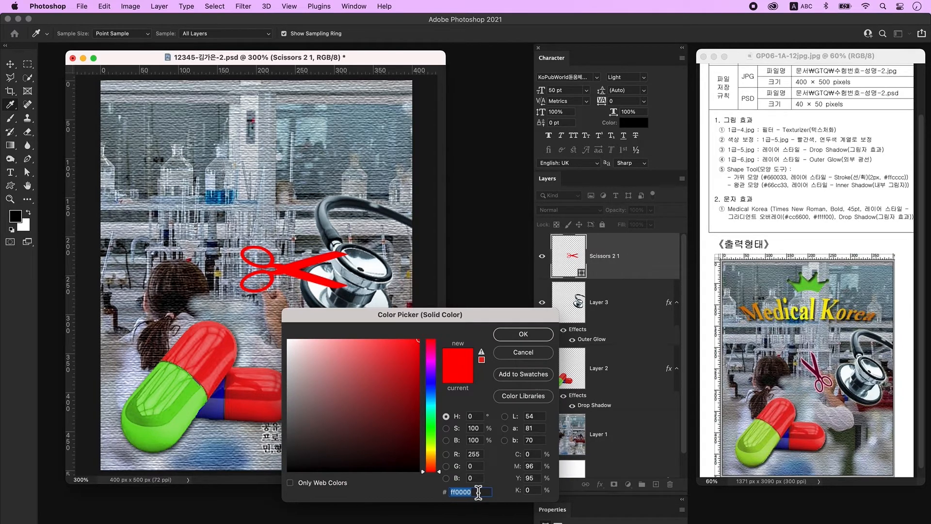
type("660033")
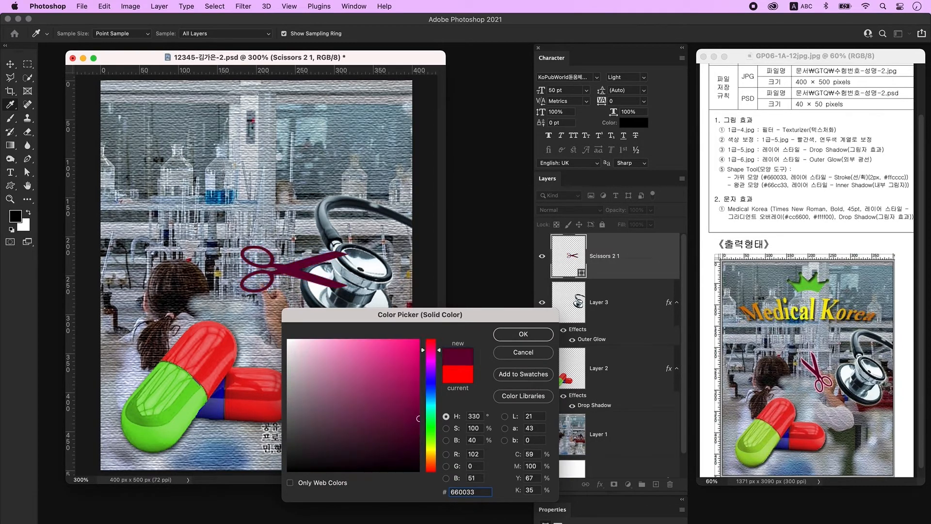
key("Return")
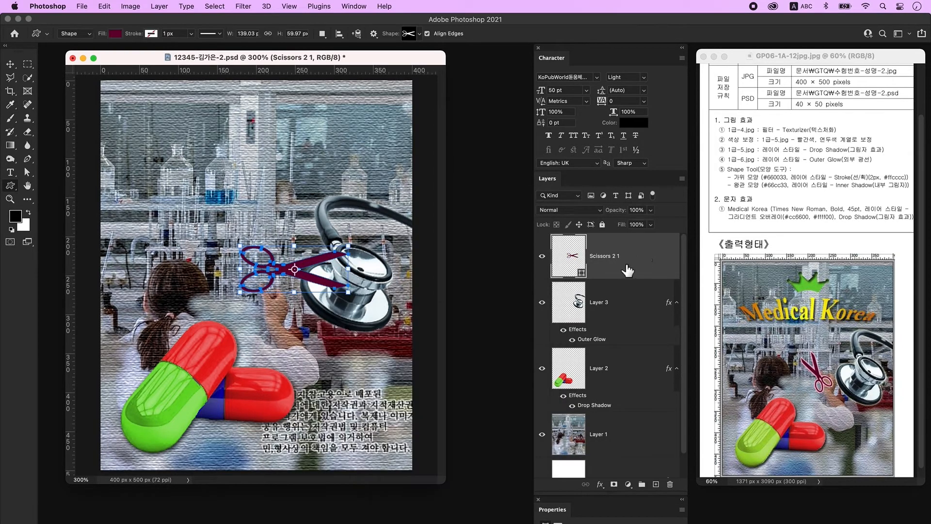
Step: Give the scissors a 2 px solid-colour Stroke in pale pink #ffcccc
double_click(655, 260)
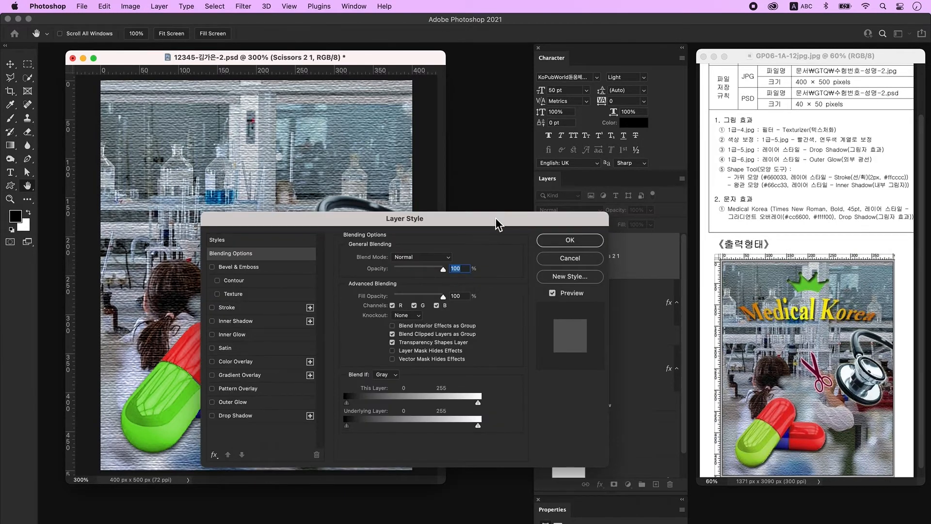
left_click_drag(499, 219, 497, 283)
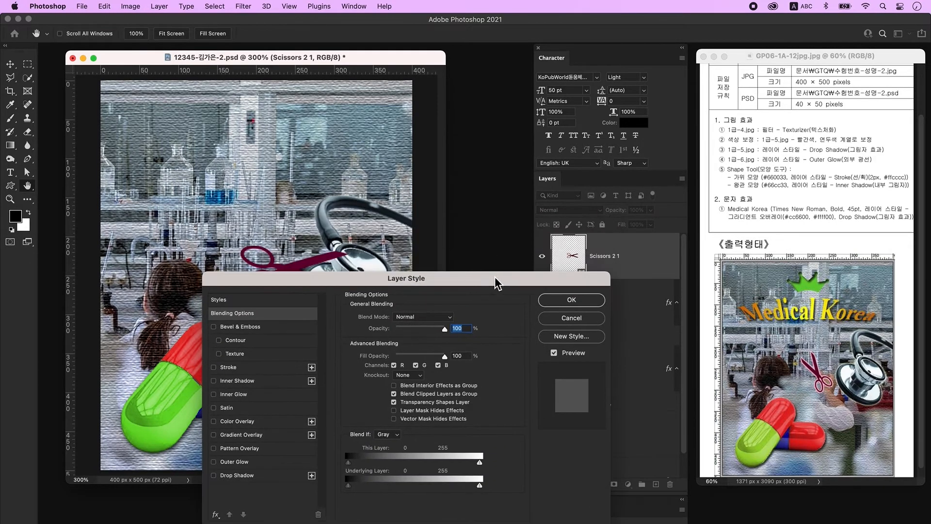
left_click(232, 369)
left_click(438, 318)
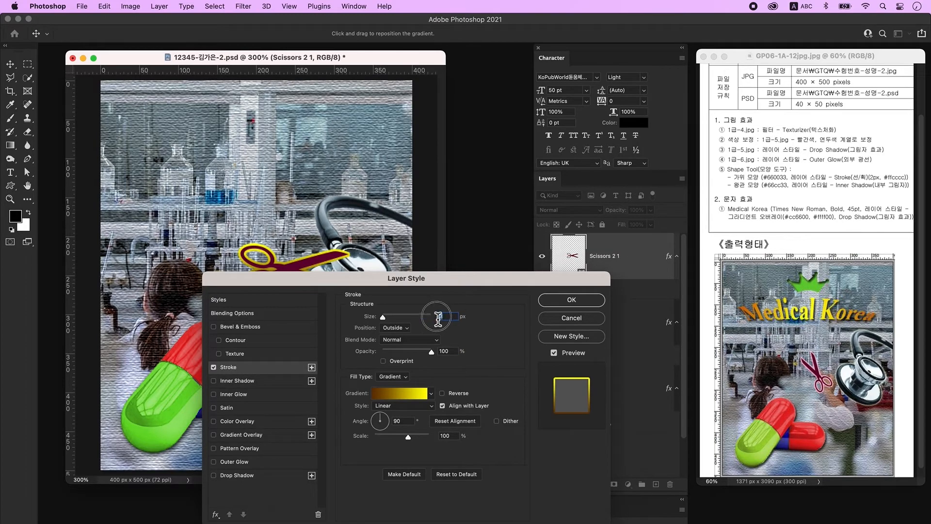
type("2")
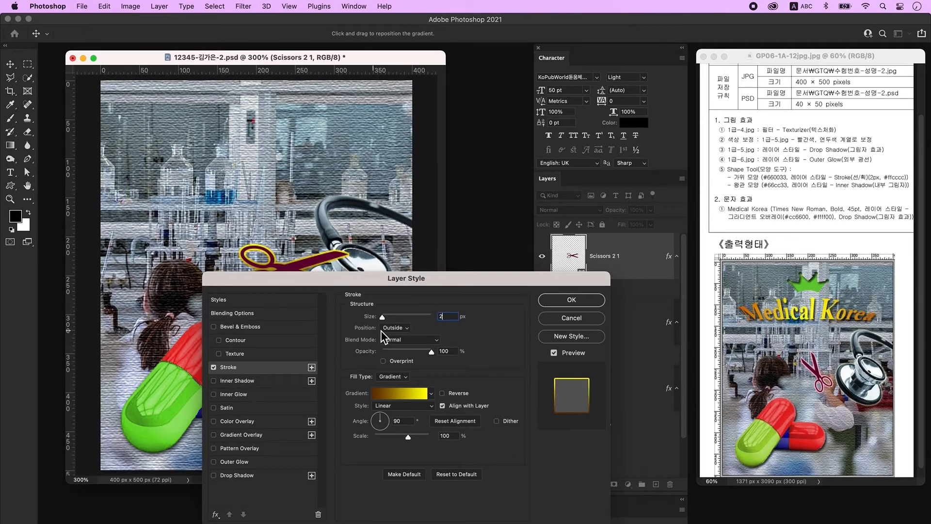
left_click(399, 368)
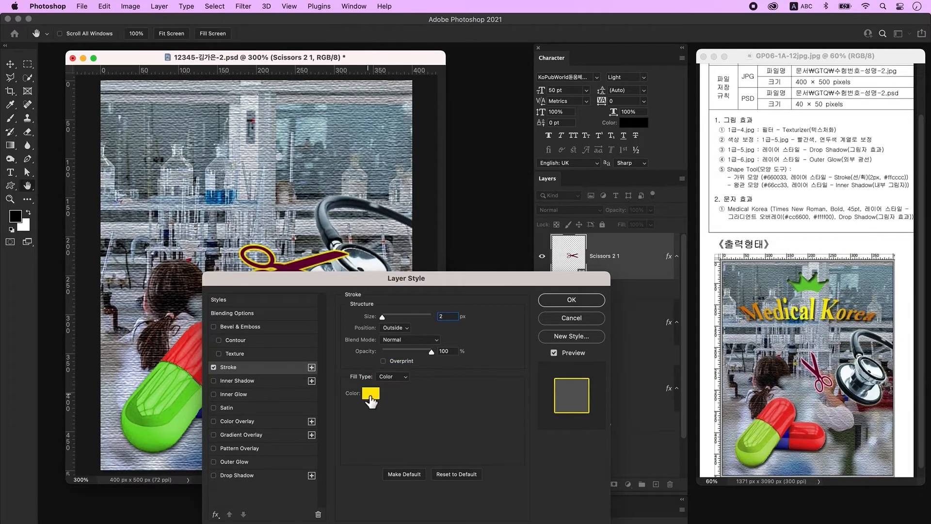
left_click(370, 394)
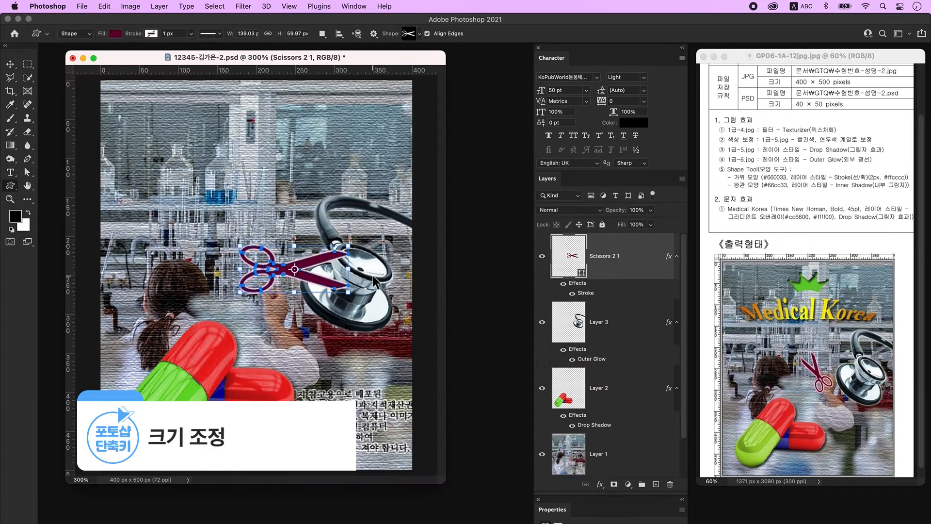
Step: Shrink the scissors to about 82%, tilt them, and add an empty layer on top
key("ctrl+t")
left_click_drag(349, 293, 268, 218)
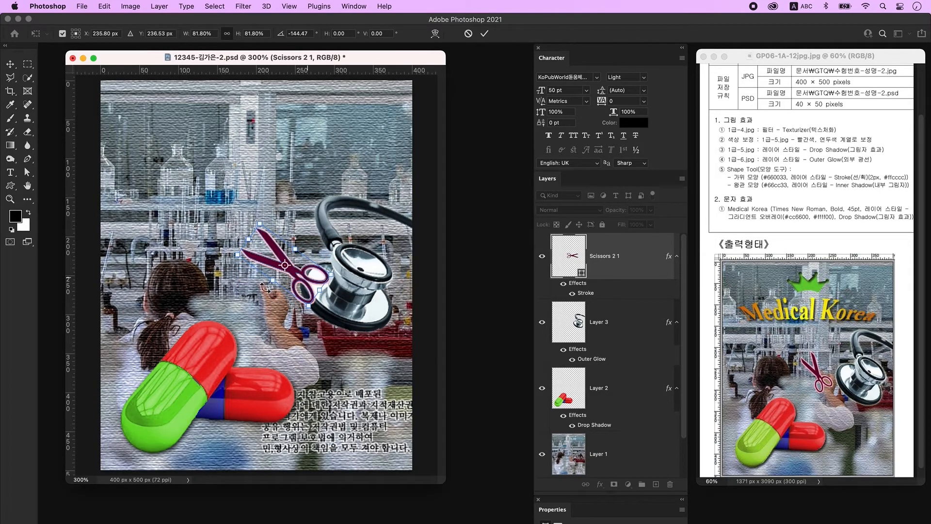
key("Return")
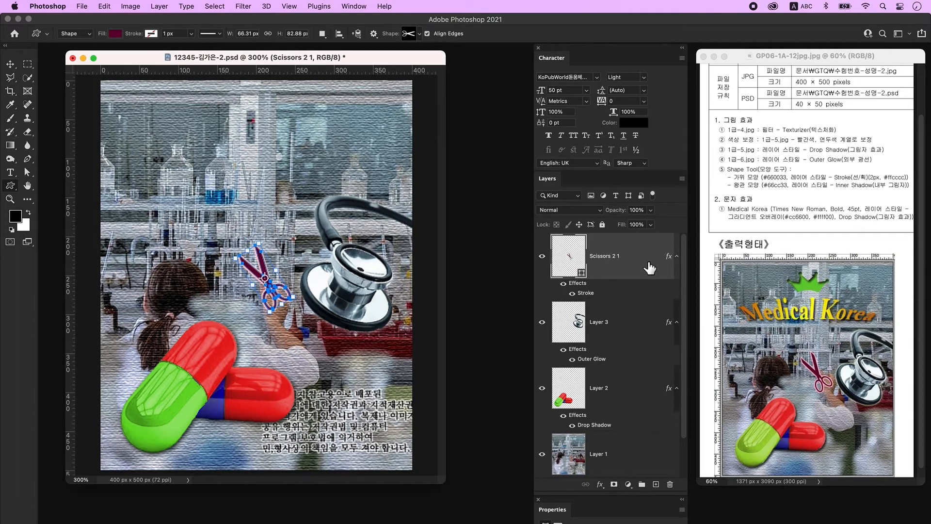
left_click(655, 484)
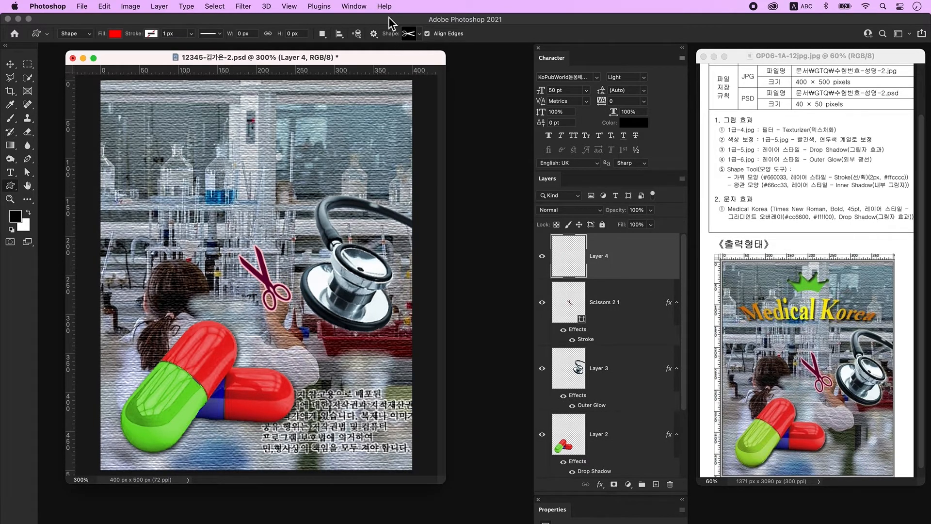
Step: Draw a Crown custom shape near the top of the picture
left_click(416, 34)
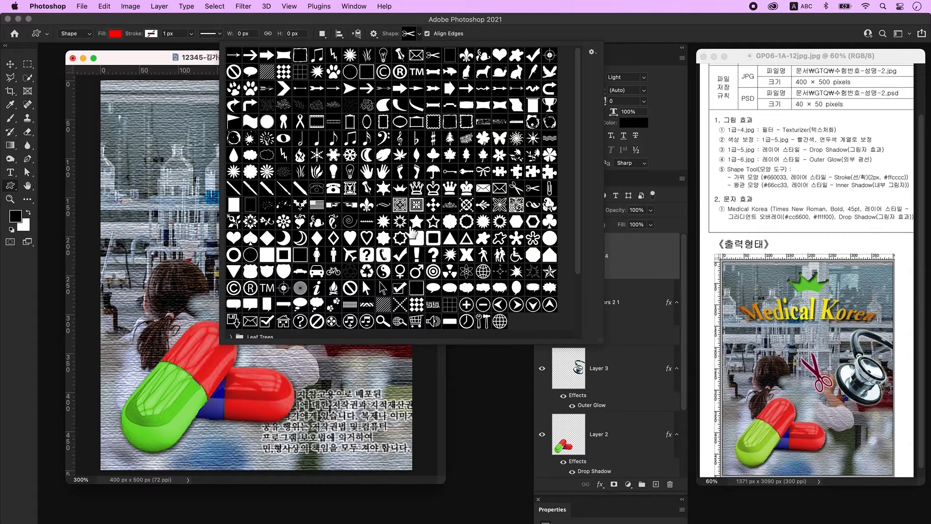
double_click(417, 188)
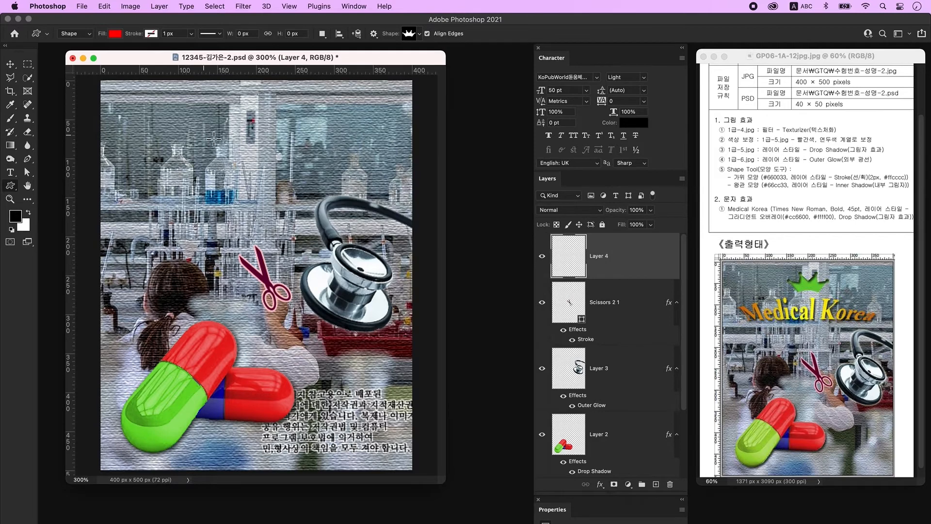
left_click_drag(234, 108, 301, 140)
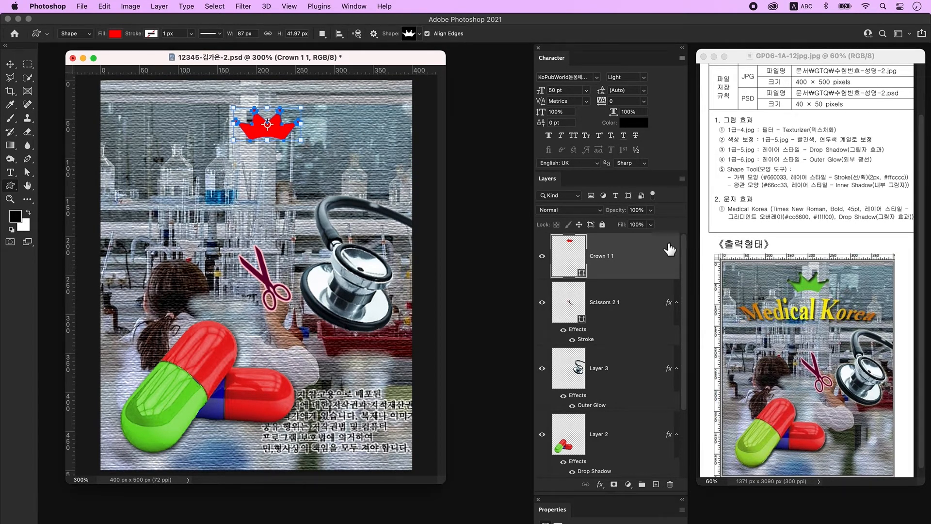
Step: Fill the crown with green #66cc33, add an Inner Shadow, and add an empty layer above
double_click(574, 262)
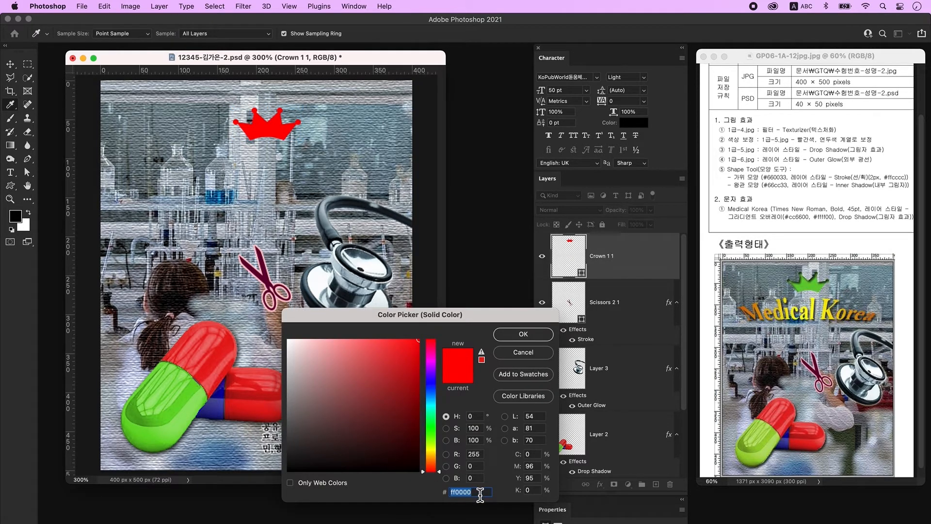
type("66cc33")
key("Return")
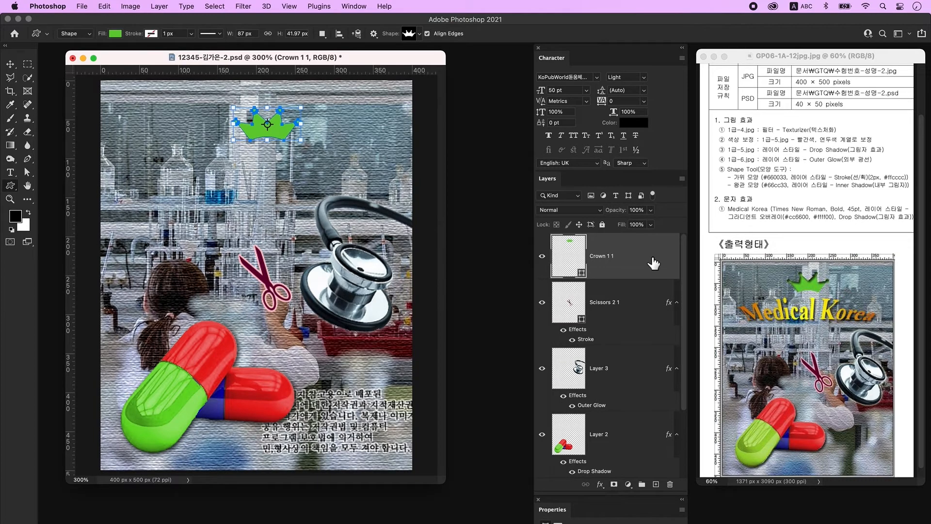
double_click(652, 260)
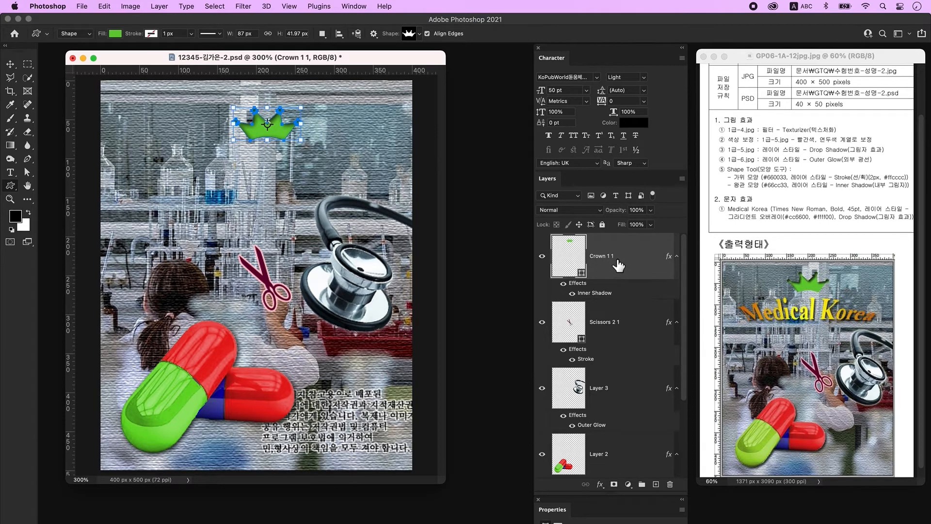
left_click(657, 485)
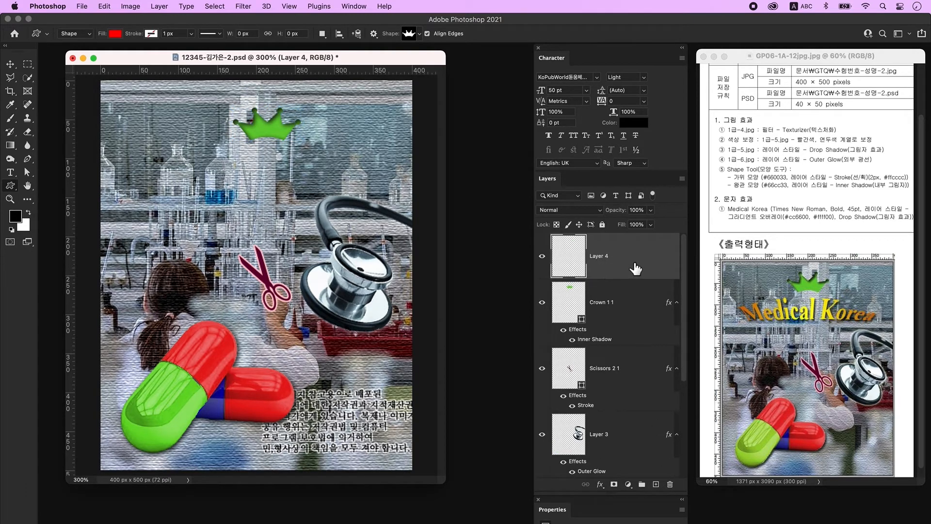
Step: Type the title 'Medical Korea' and centre it under the crown
left_click(10, 172)
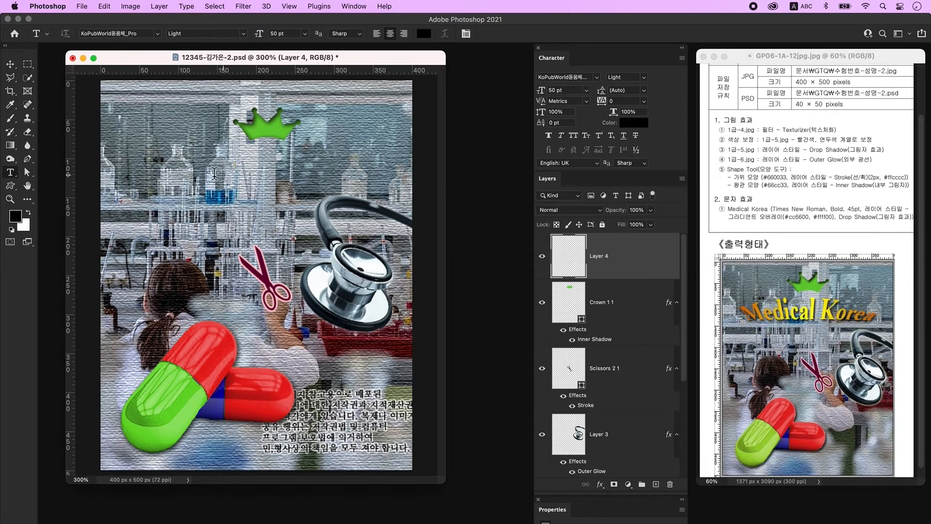
left_click(211, 185)
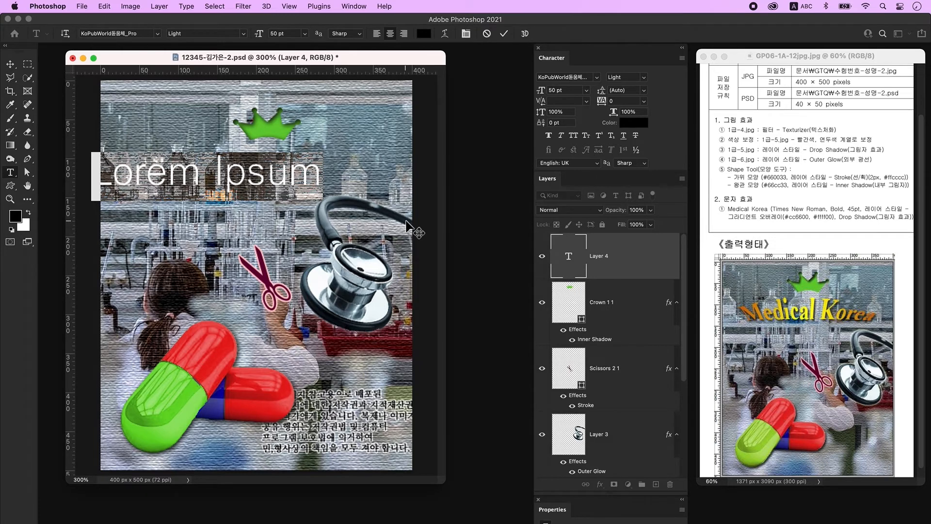
type("Medical Korea")
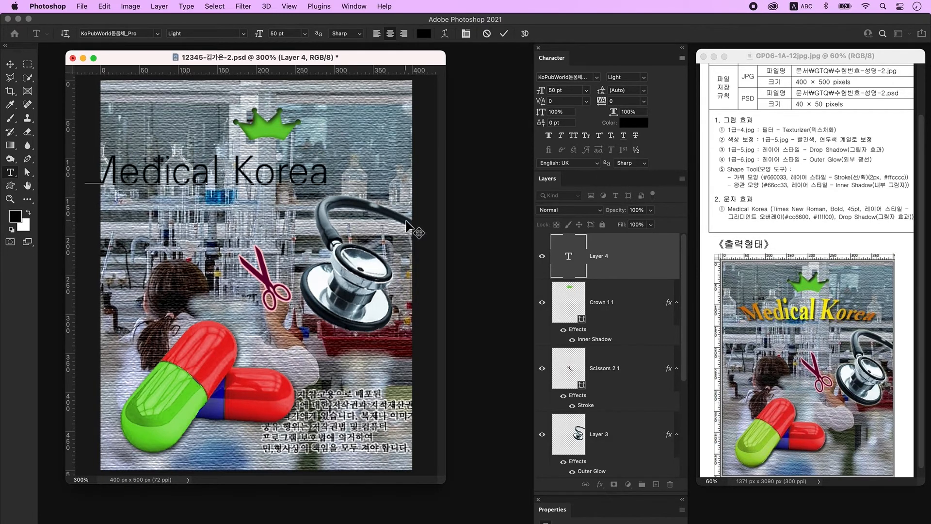
left_click(10, 65)
left_click_drag(113, 173, 155, 180)
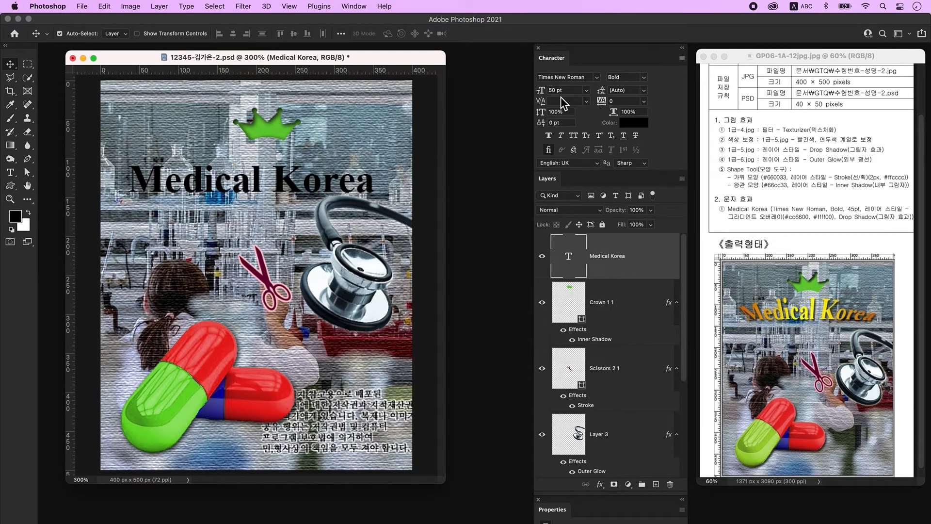
Step: Set the Medical Korea title's font size to 45 pt
left_click(538, 91)
type("45")
key("Return")
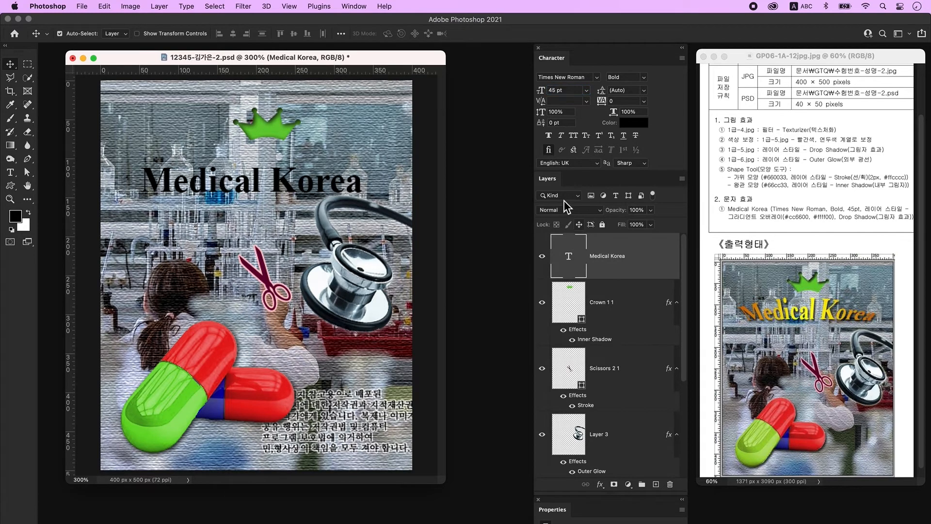
Step: Add a Gradient Overlay to the title running from orange #cc6600 to yellow #ffff00
double_click(656, 266)
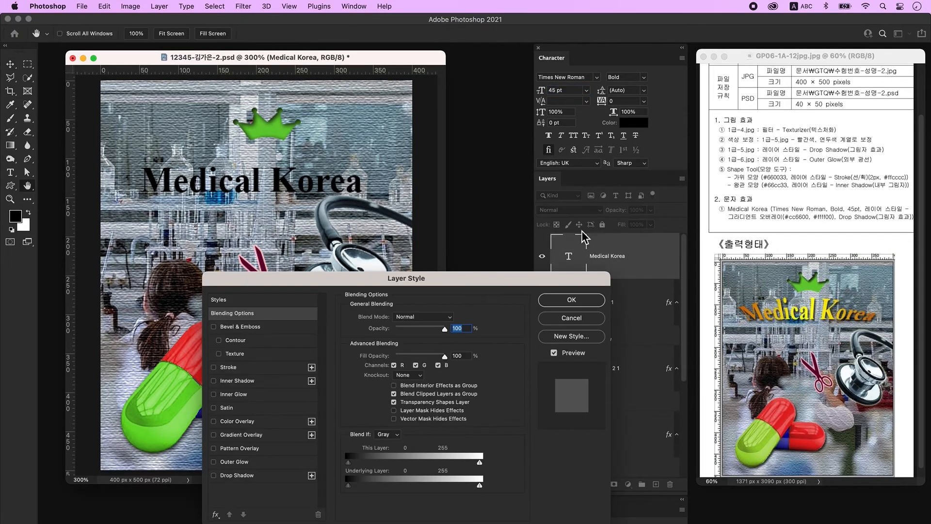
left_click(259, 436)
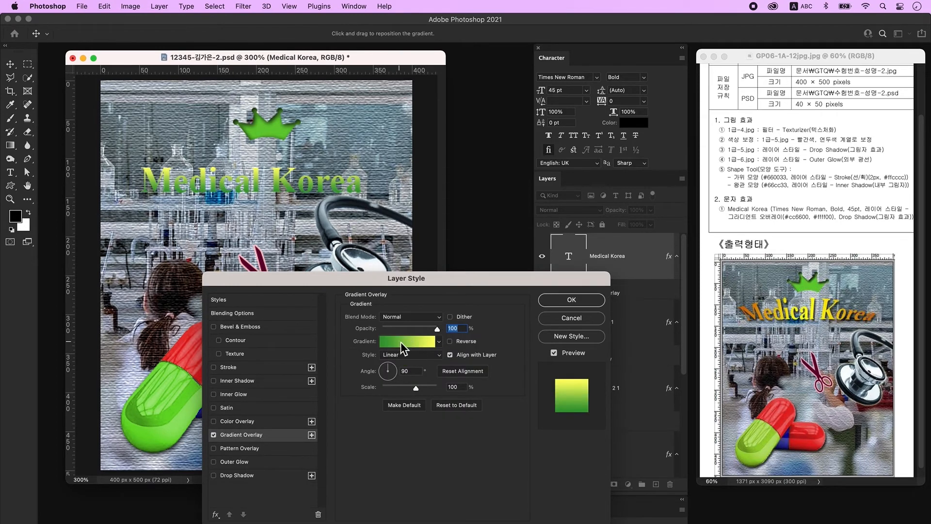
left_click(416, 342)
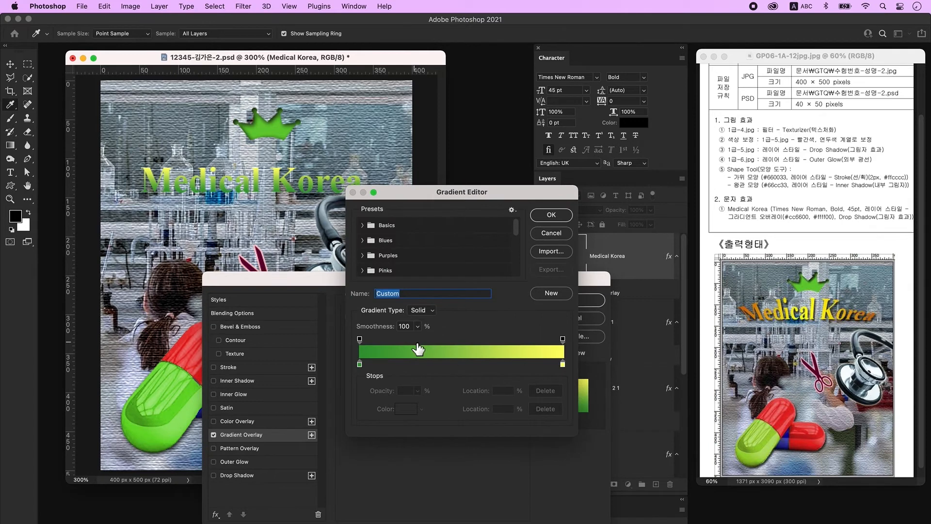
left_click(360, 365)
double_click(360, 365)
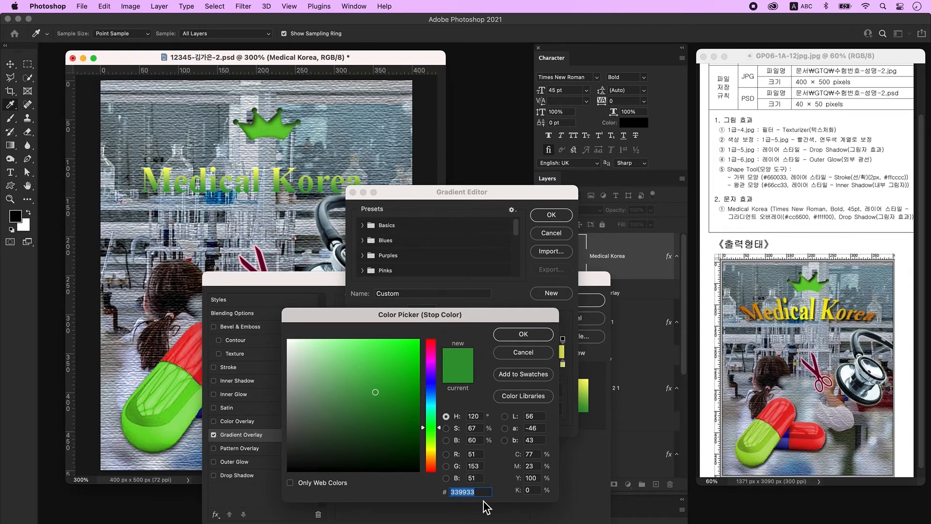
type("cc6600")
key("Return")
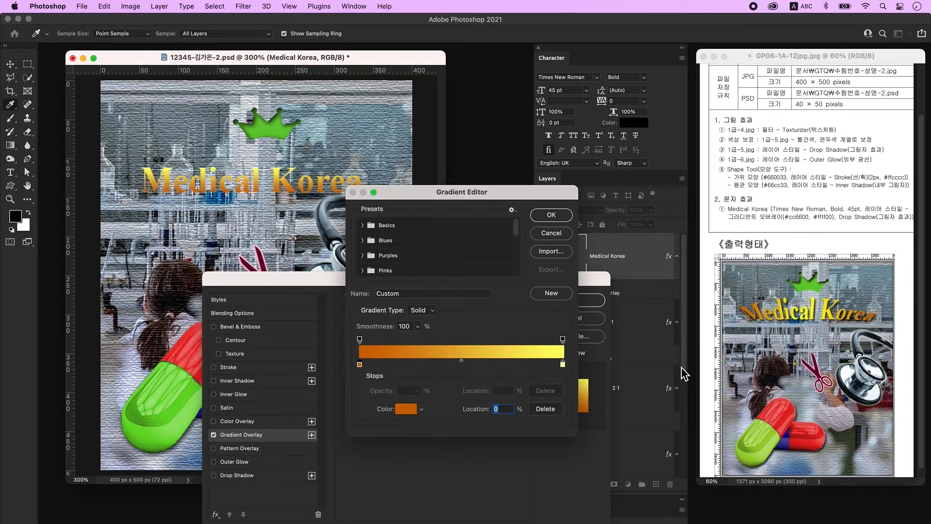
left_click(562, 364)
double_click(563, 364)
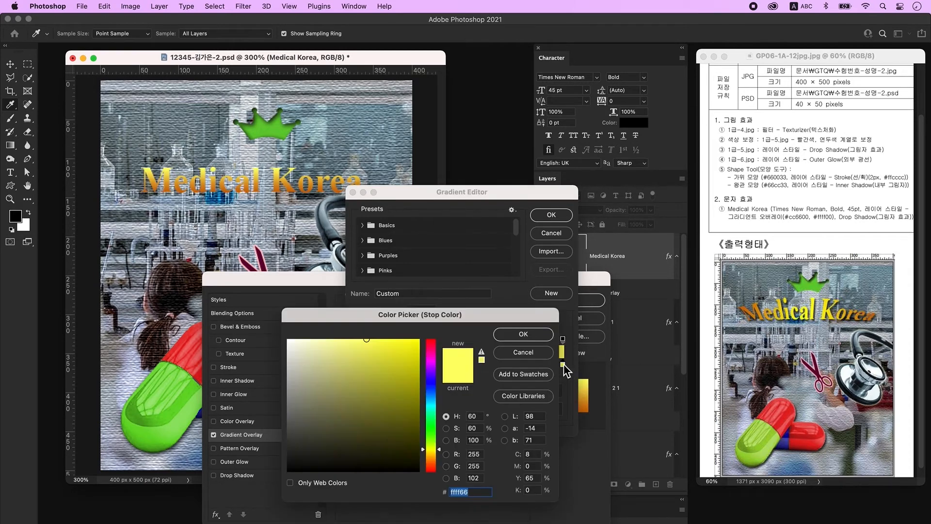
type("ffff00")
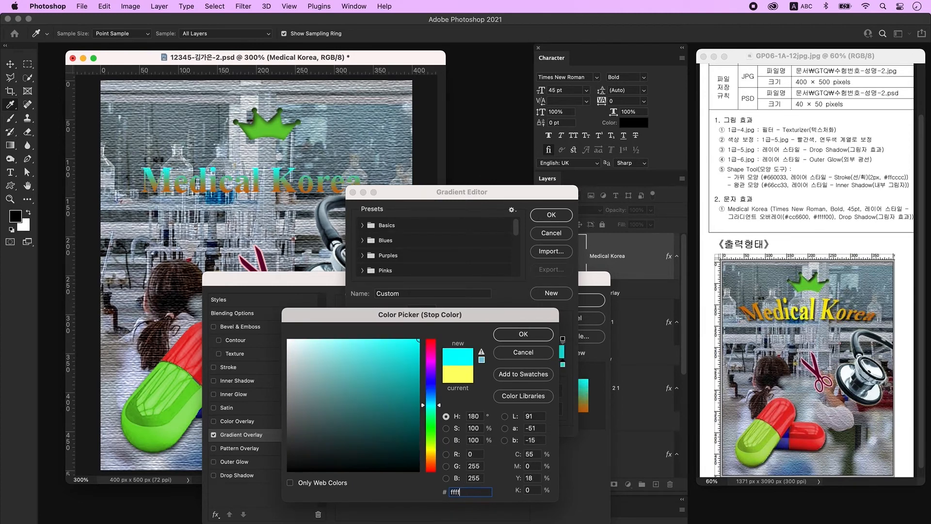
key("Return")
left_click(551, 215)
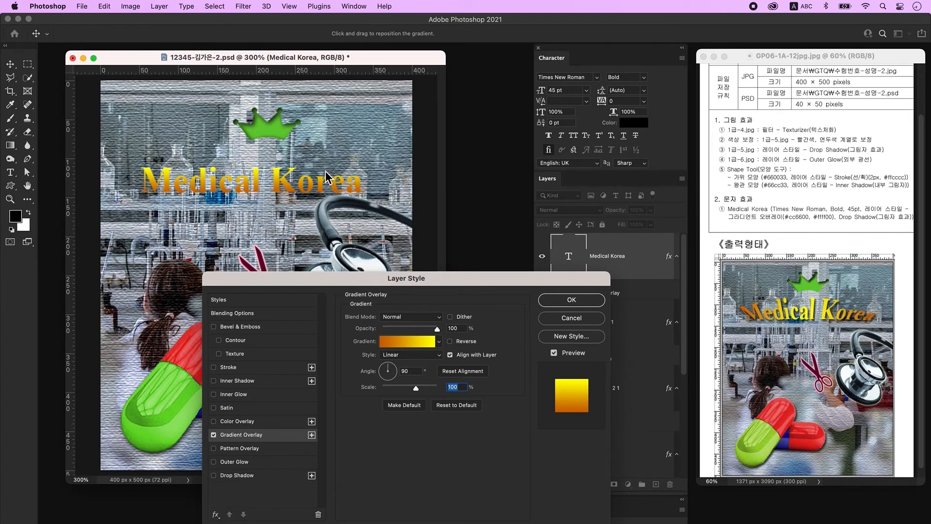
Step: Set the gradient to 0°, Reflected and reversed, add a Drop Shadow, and apply
left_click_drag(412, 371, 375, 371)
type("0")
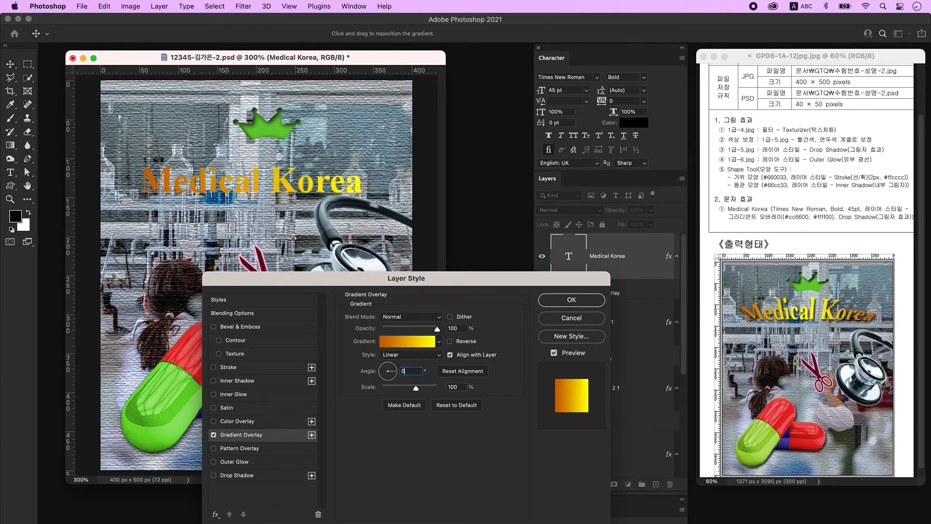
left_click(392, 355)
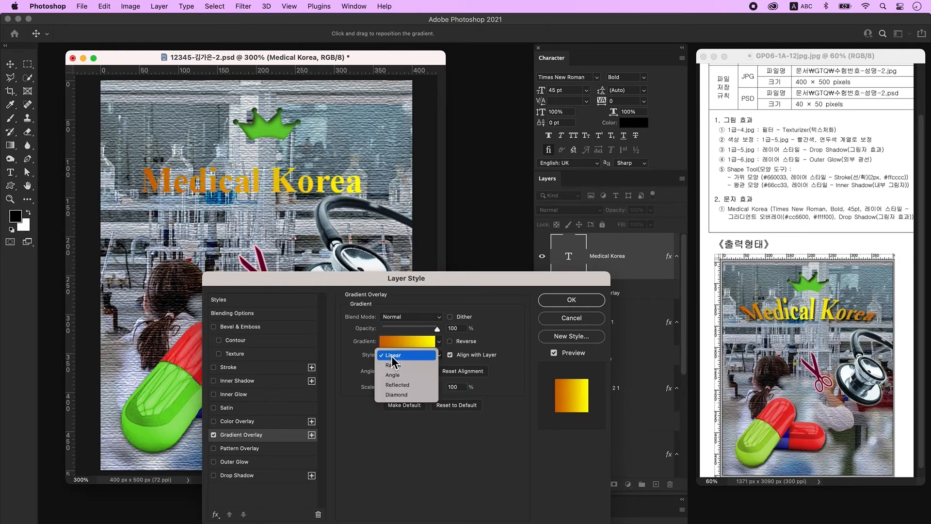
left_click(429, 386)
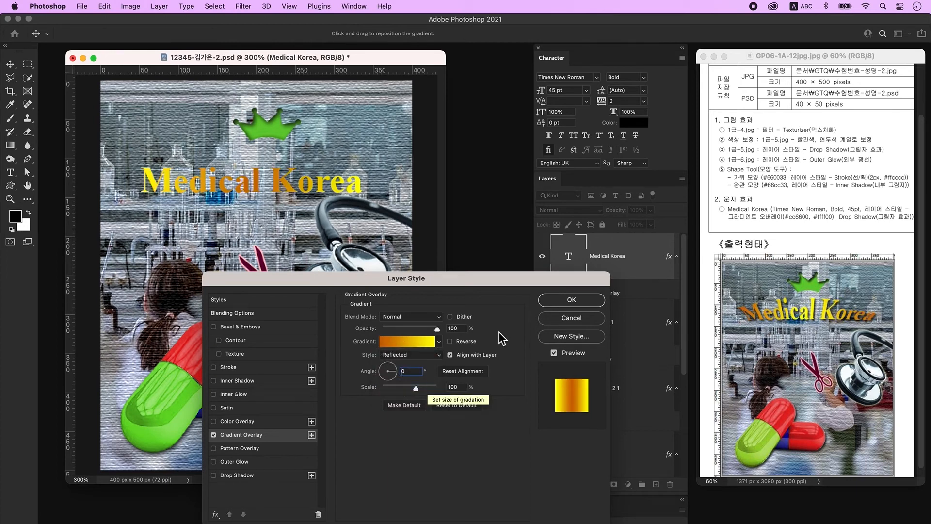
left_click(471, 345)
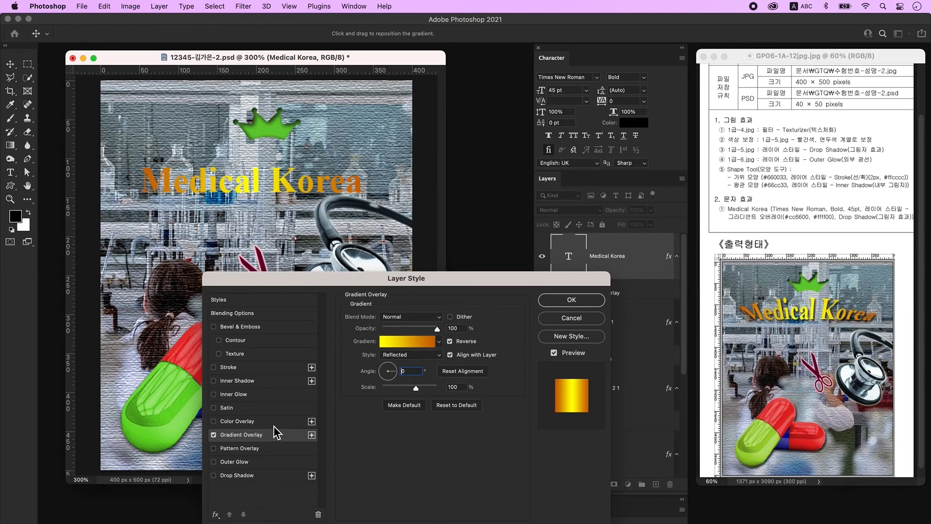
left_click(246, 476)
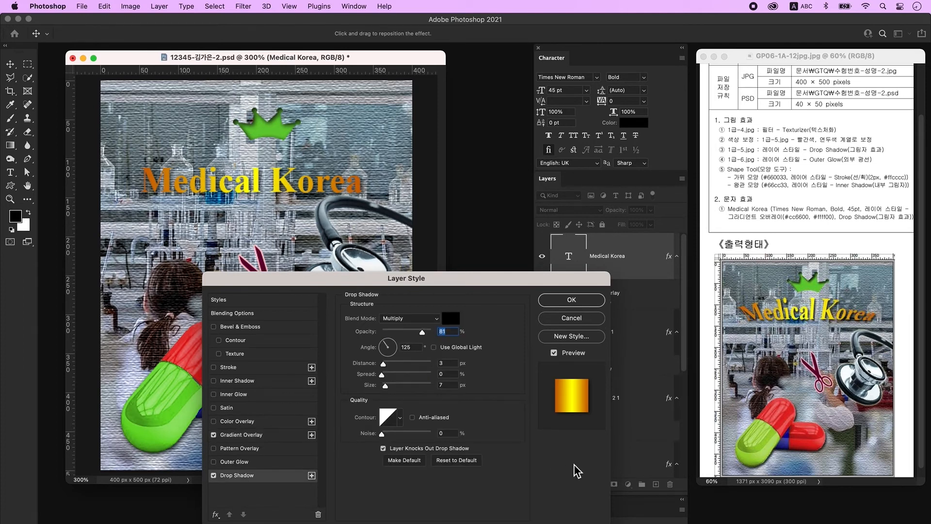
left_click(592, 301)
key("t")
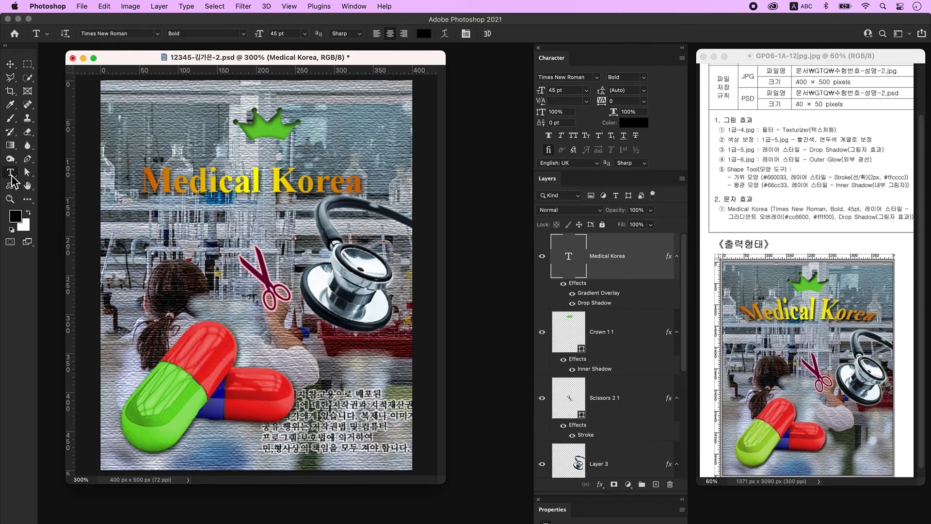
Step: Warp the Medical Korea title with the Shell Upper style at about +29 bend
left_click(446, 34)
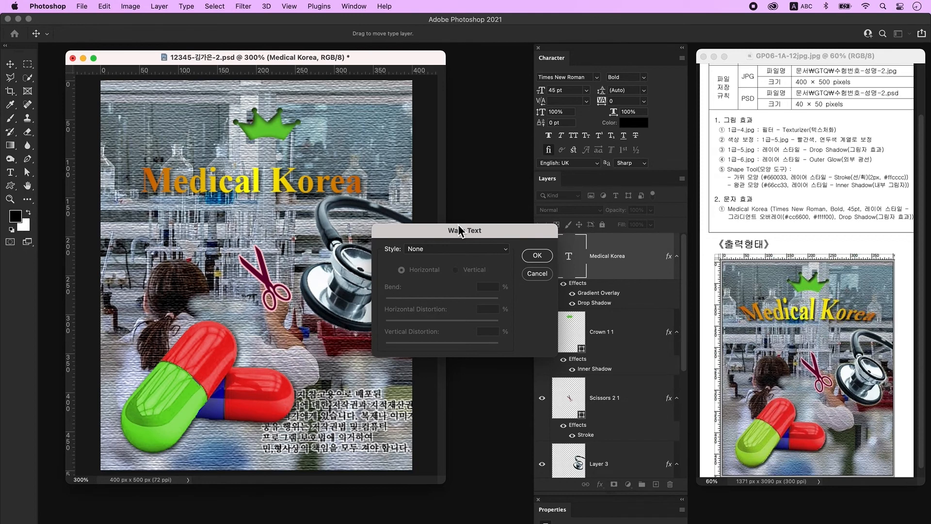
left_click_drag(461, 230, 483, 189)
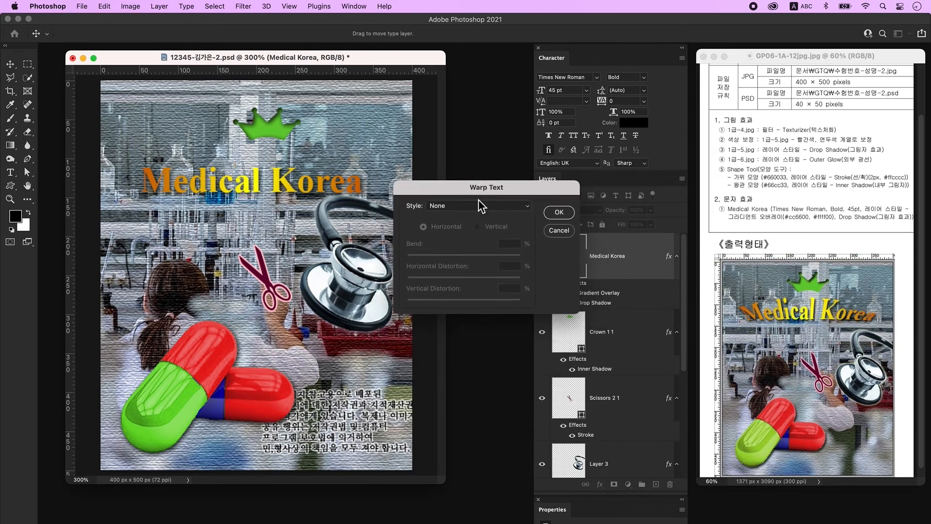
left_click(478, 206)
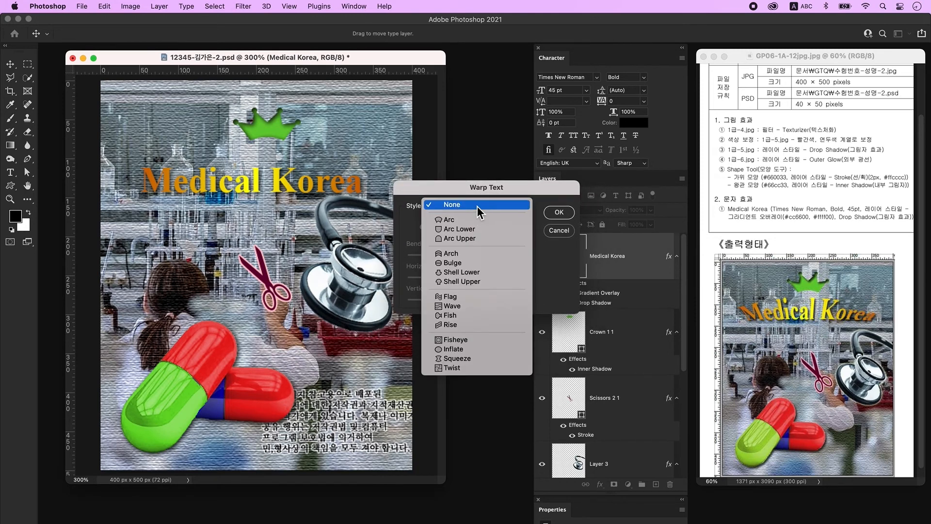
left_click(481, 284)
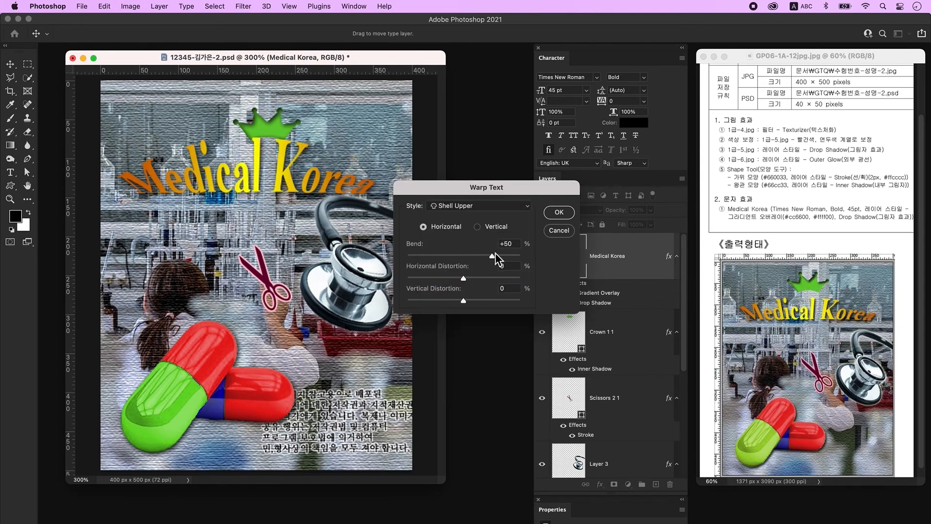
left_click_drag(493, 258, 482, 259)
key("Return")
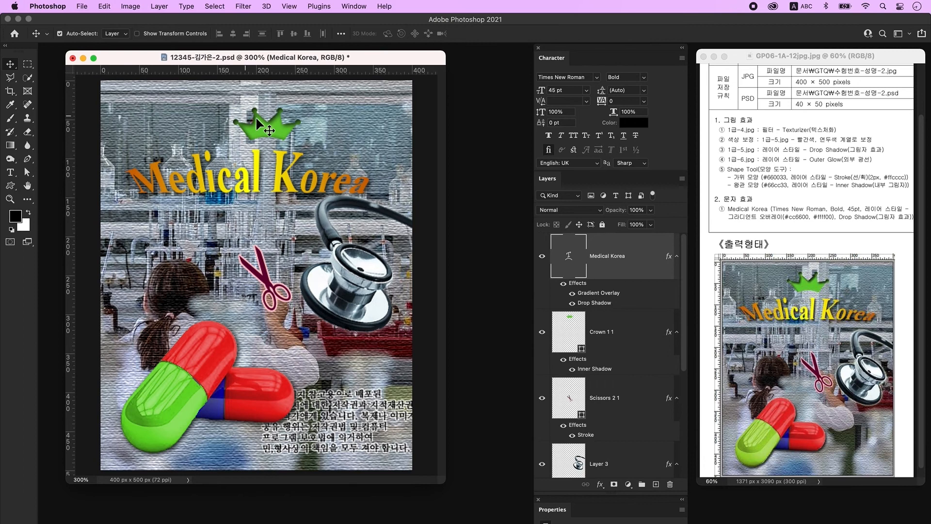
Step: Move the crown up and left and raise the title slightly
left_click_drag(269, 121, 266, 116)
double_click(569, 255)
left_click(411, 33)
left_click_drag(258, 175, 259, 166)
Step: Shrink the stethoscope to about 89% and shift it left, then nudge the scissors and pills
left_click(351, 281)
key("super+t")
left_click_drag(298, 194, 312, 210)
left_click_drag(353, 283, 347, 286)
key("Return")
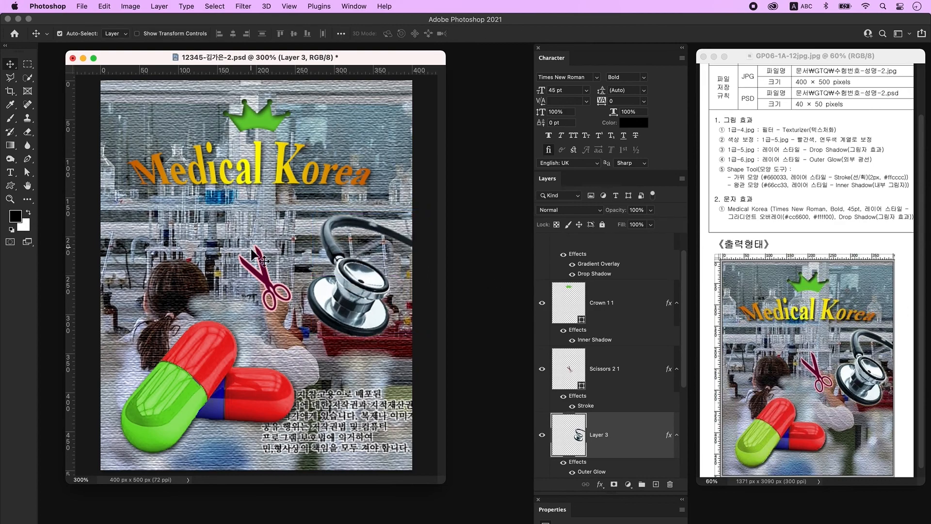
left_click_drag(267, 284, 275, 294)
left_click_drag(228, 405, 226, 409)
left_click_drag(274, 286, 273, 286)
left_click(424, 323)
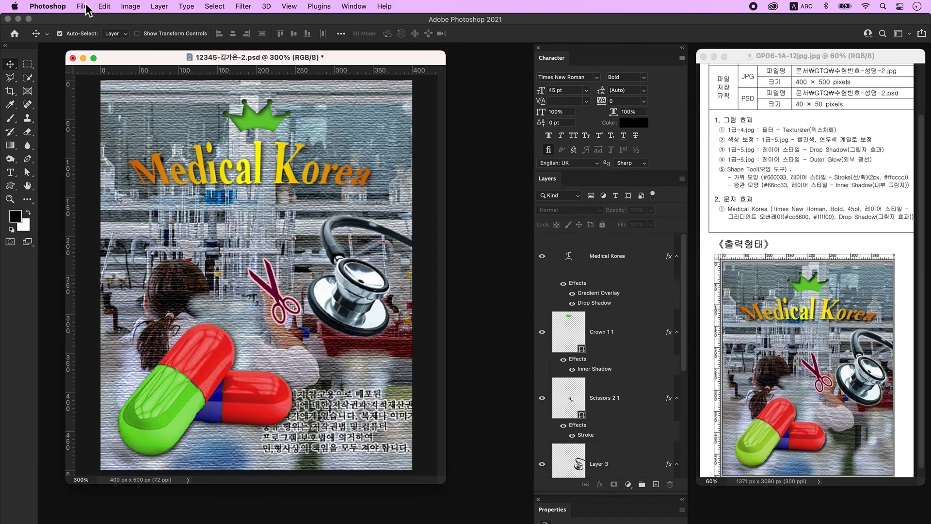
Step: Save a JPEG copy to the desktop on this computer, keeping Quality 12 (Maximum)
left_click(84, 6)
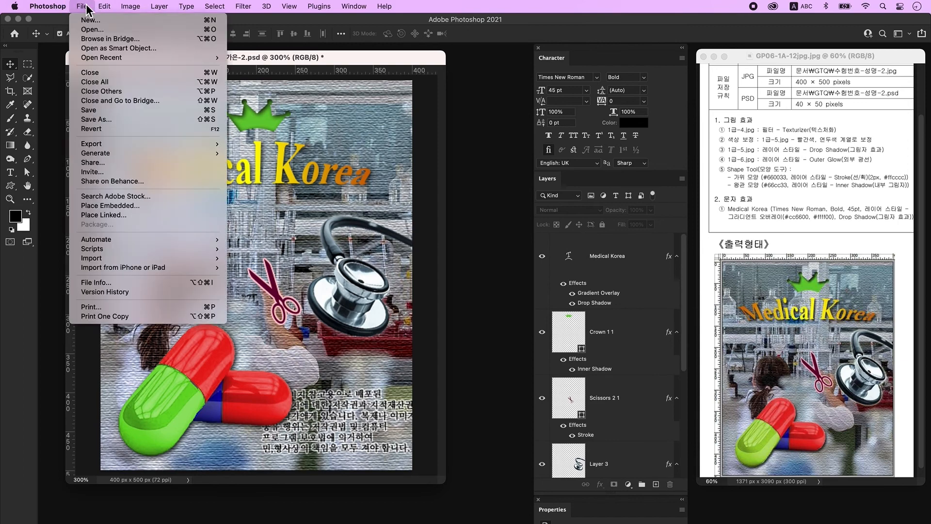
left_click(110, 118)
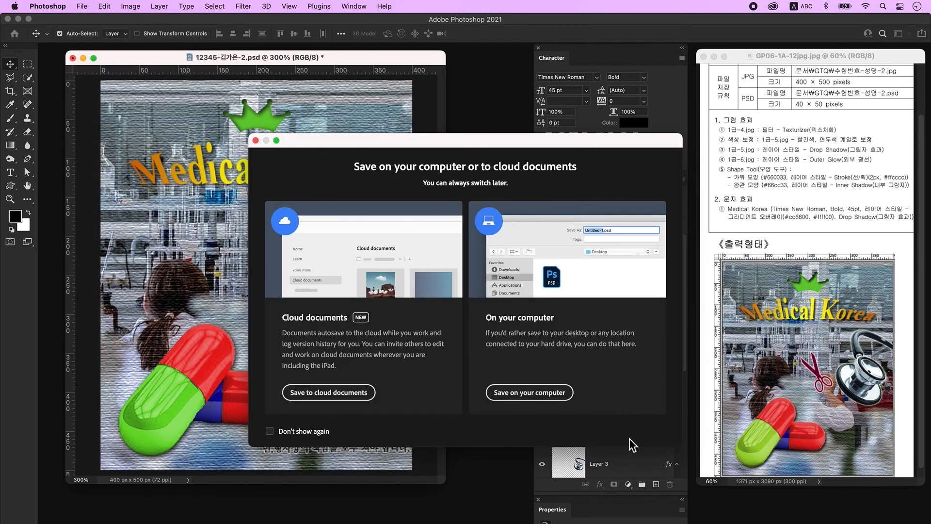
left_click(557, 394)
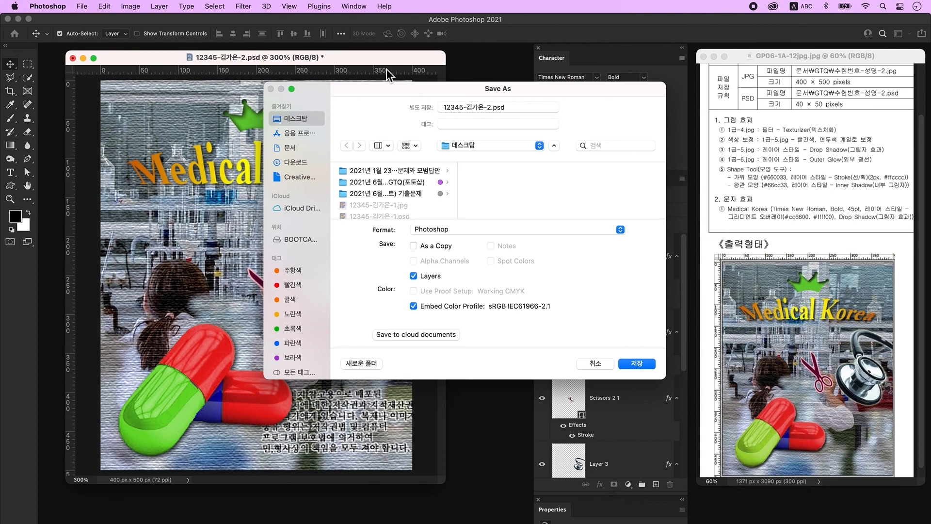
left_click(483, 230)
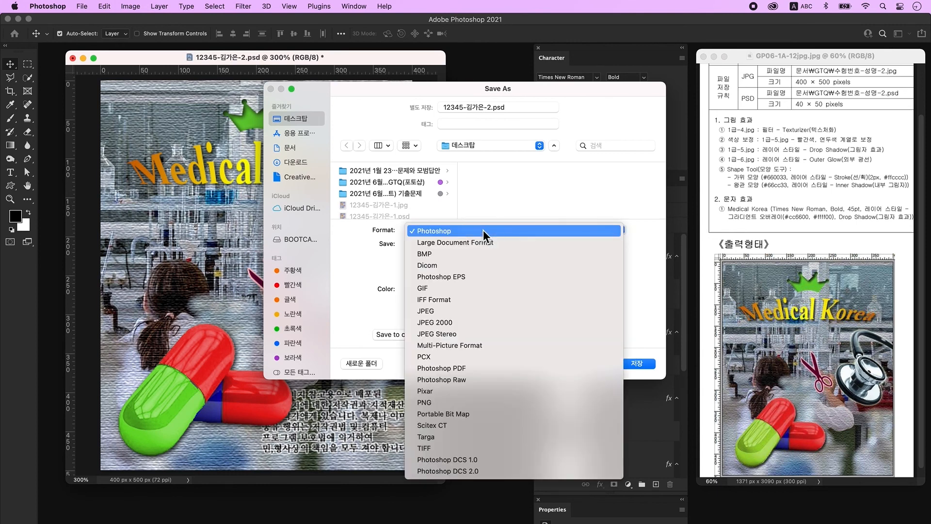
left_click(482, 313)
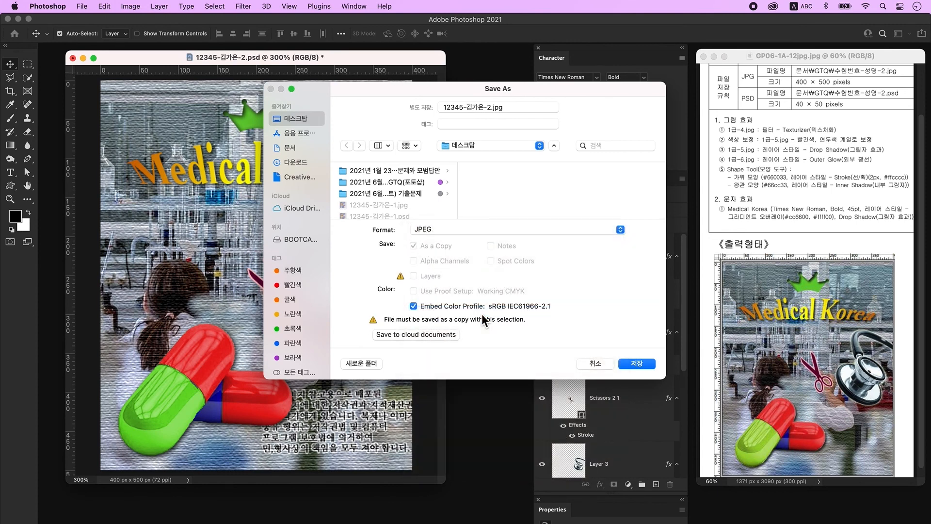
left_click(638, 364)
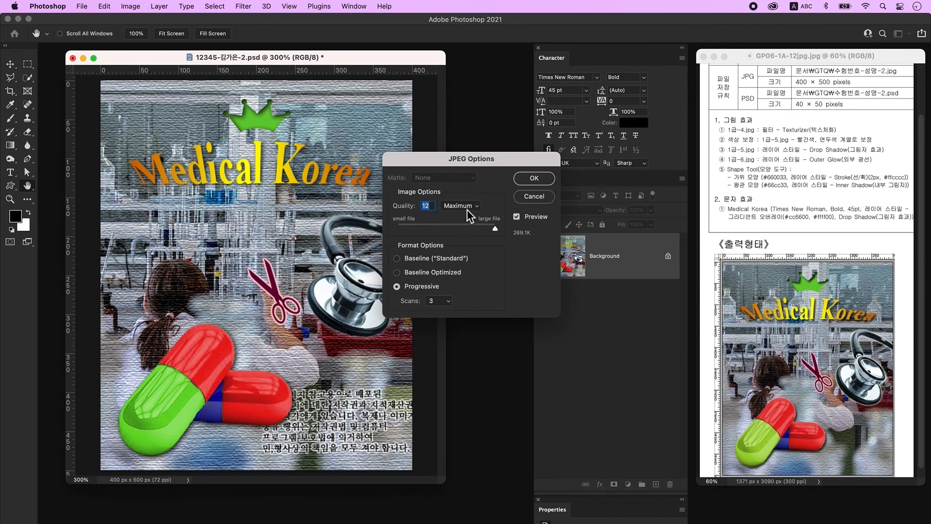
left_click(538, 179)
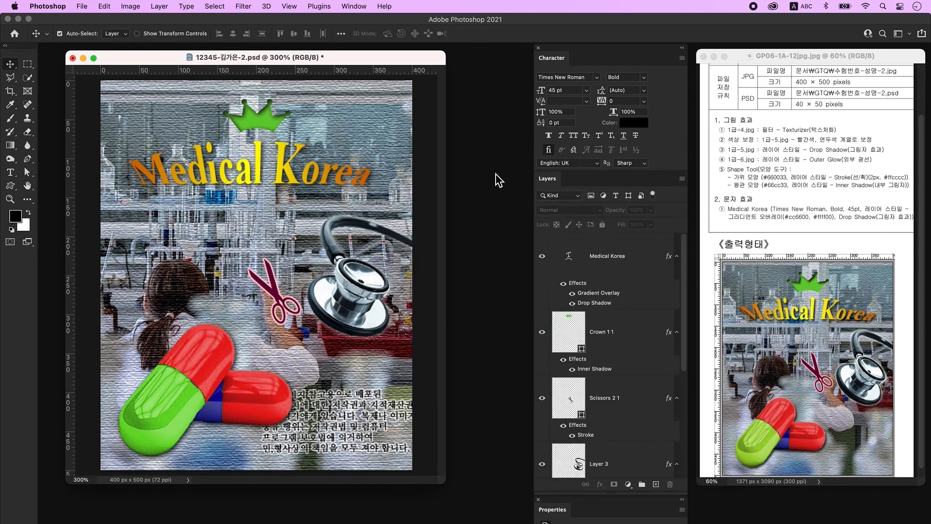
Step: Resize the image to width 40, height 50 pixels in Image Size
left_click(131, 7)
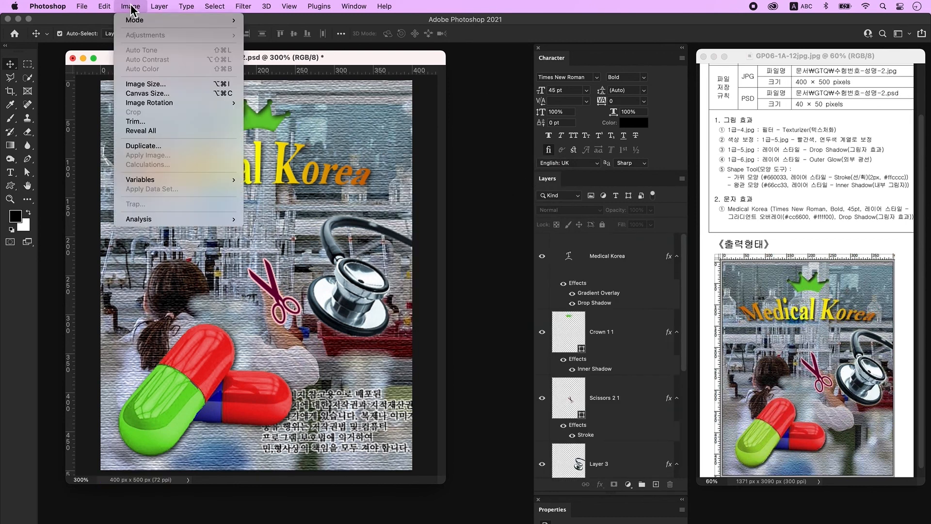
left_click(151, 84)
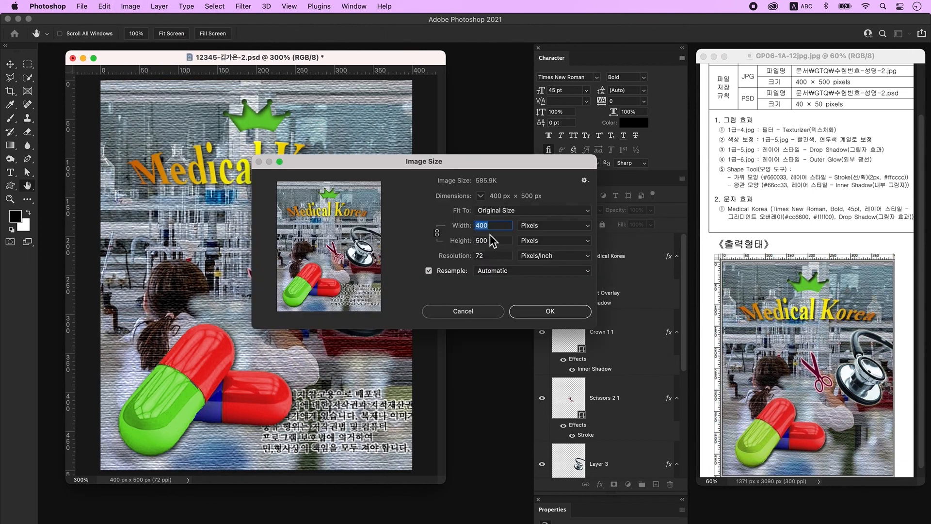
type("40")
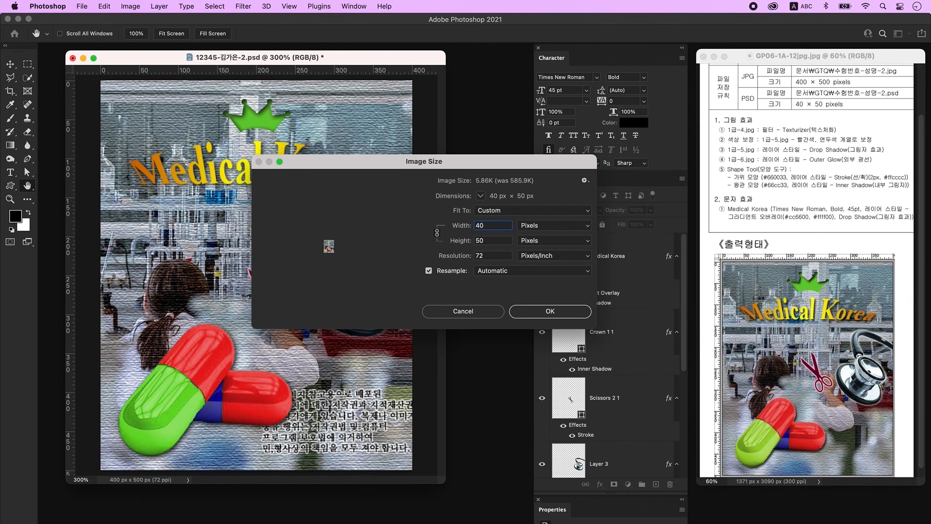
left_click(558, 313)
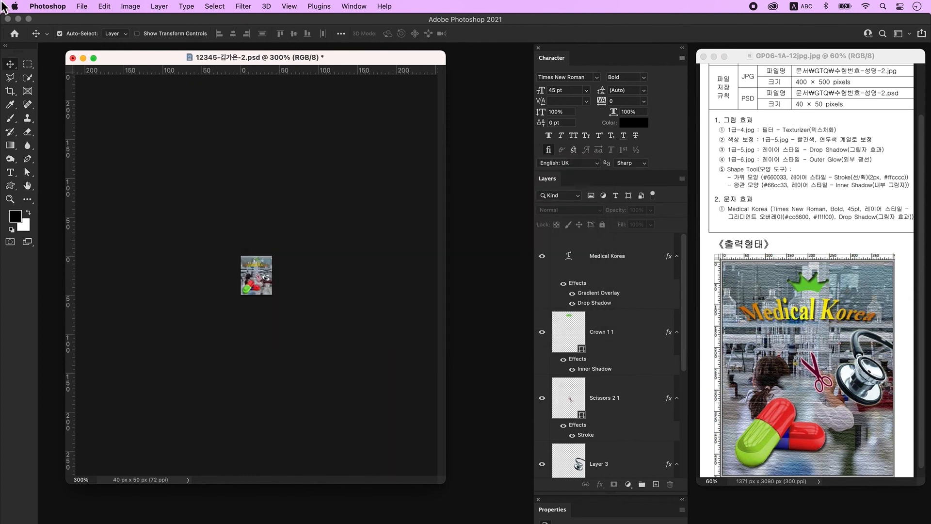
left_click(82, 7)
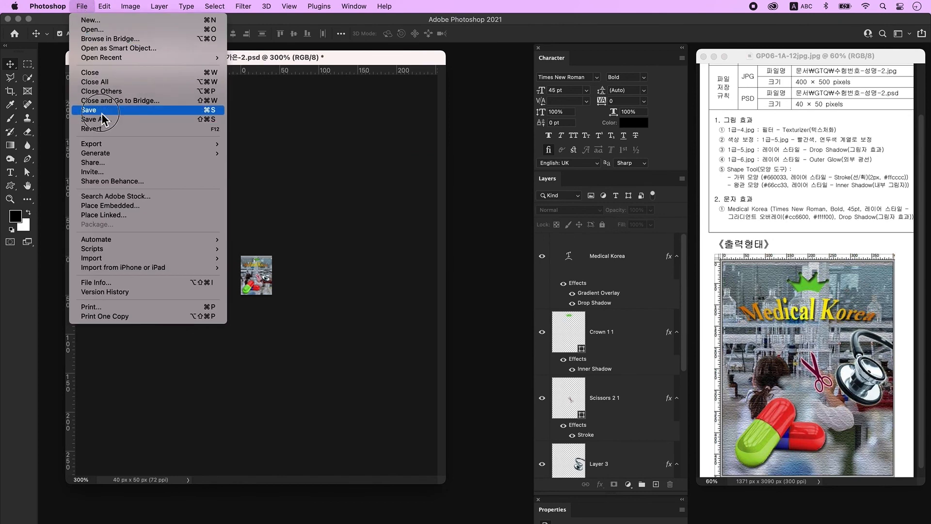